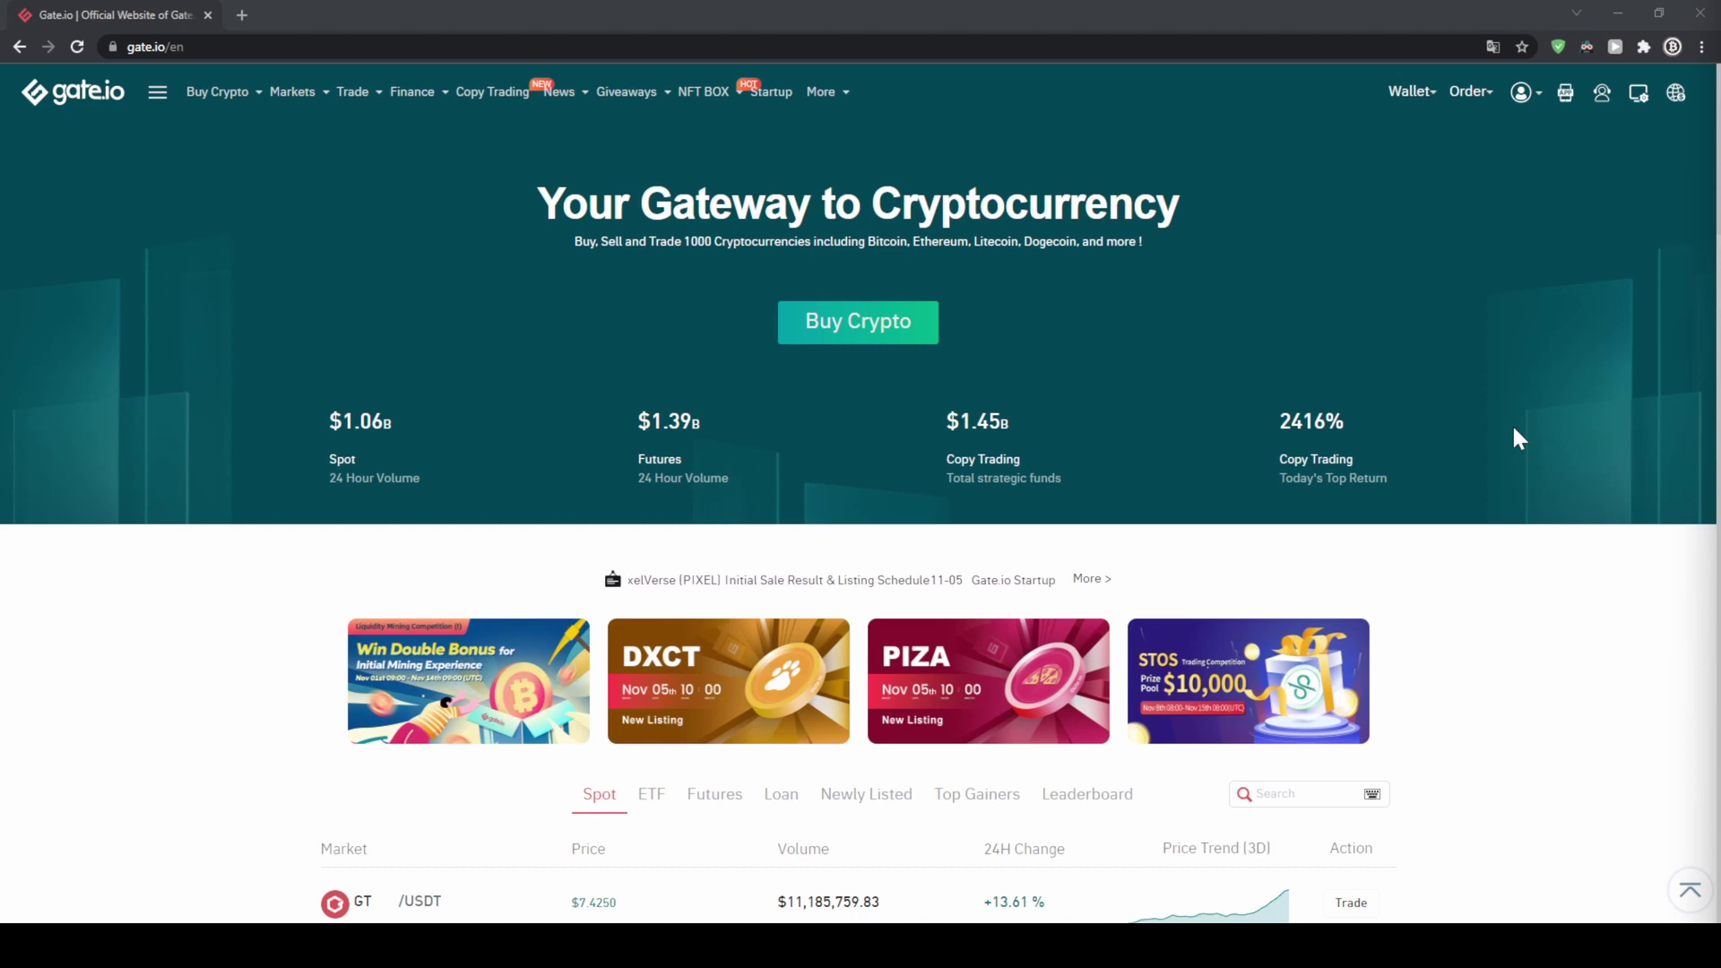
Step: Open the account's security verification page and review the security settings and KYC (ID Verification) status
{"action": "mouse_move", "coordinate": [1533, 100]}
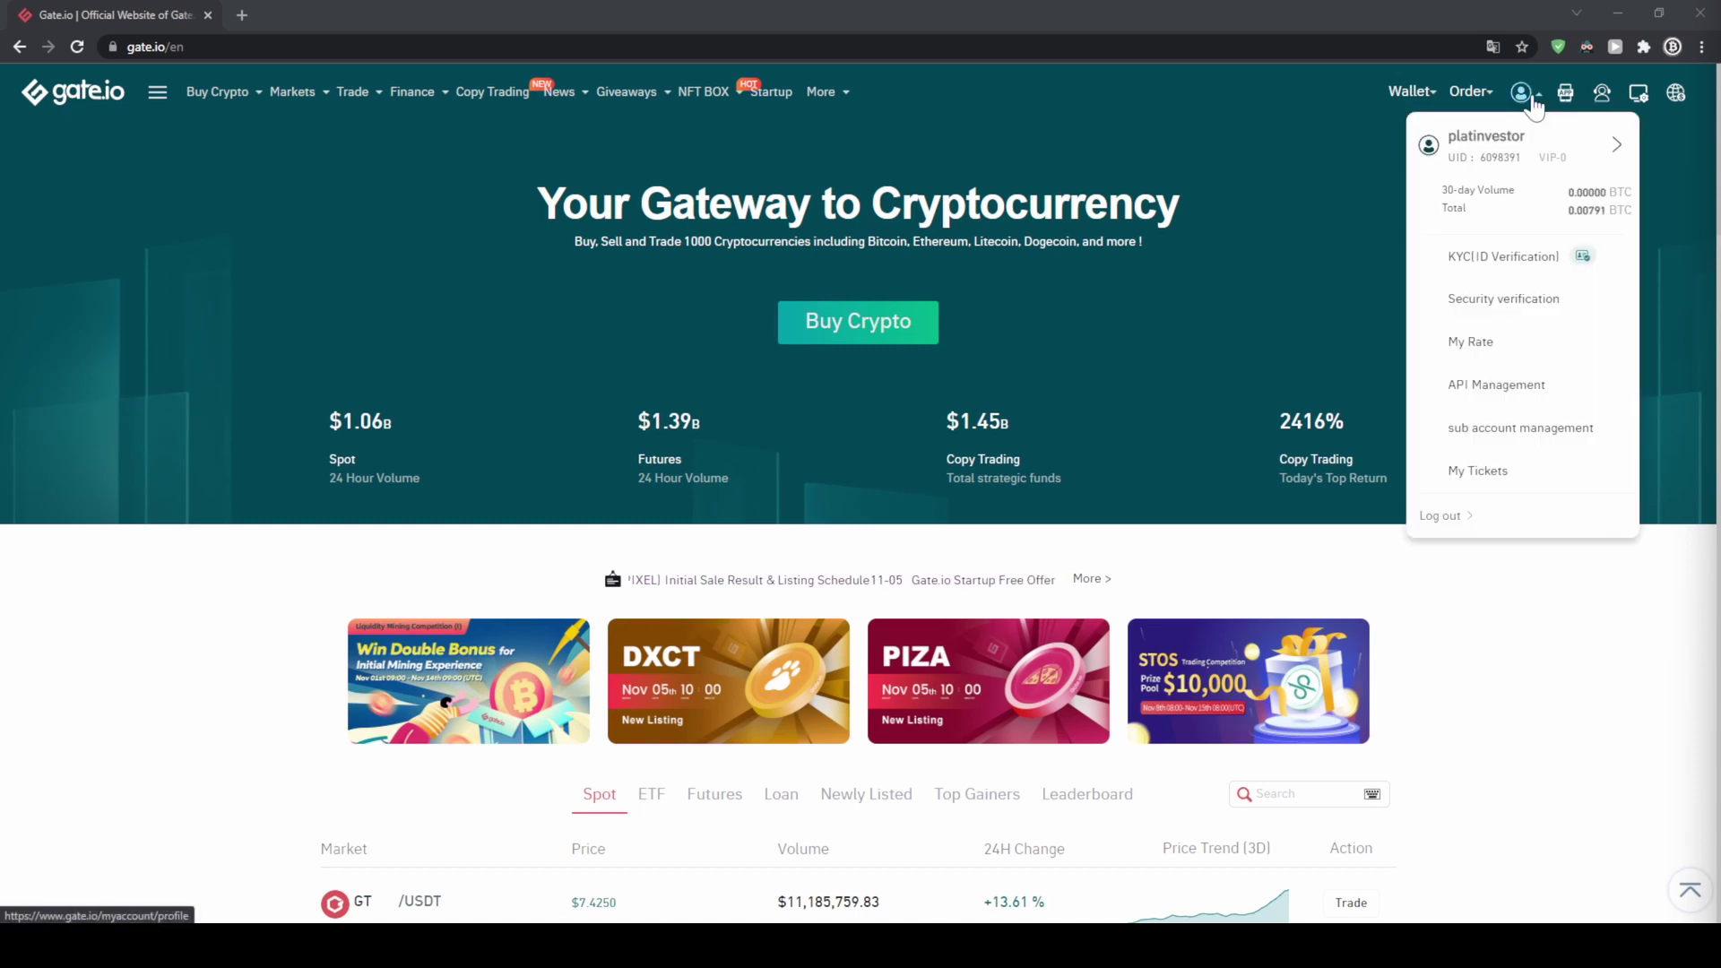
{"action": "left_click", "coordinate": [1524, 302]}
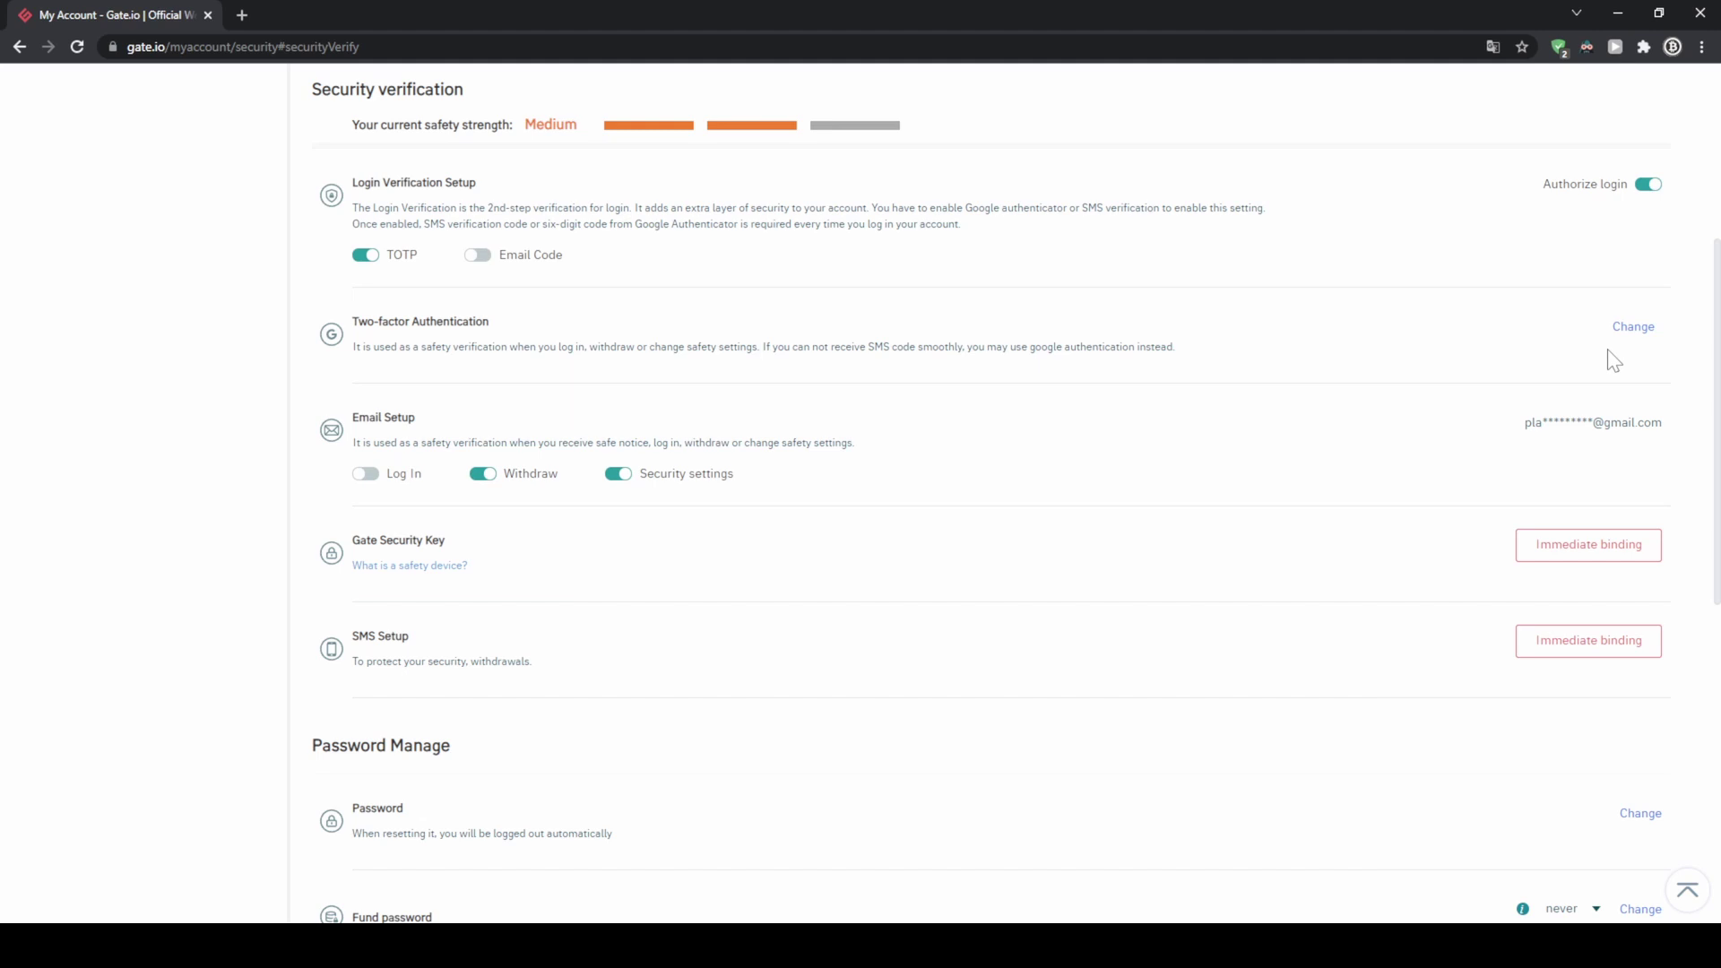
{"action": "scroll", "coordinate": [1614, 360], "scroll_direction": "up", "scroll_amount": 5}
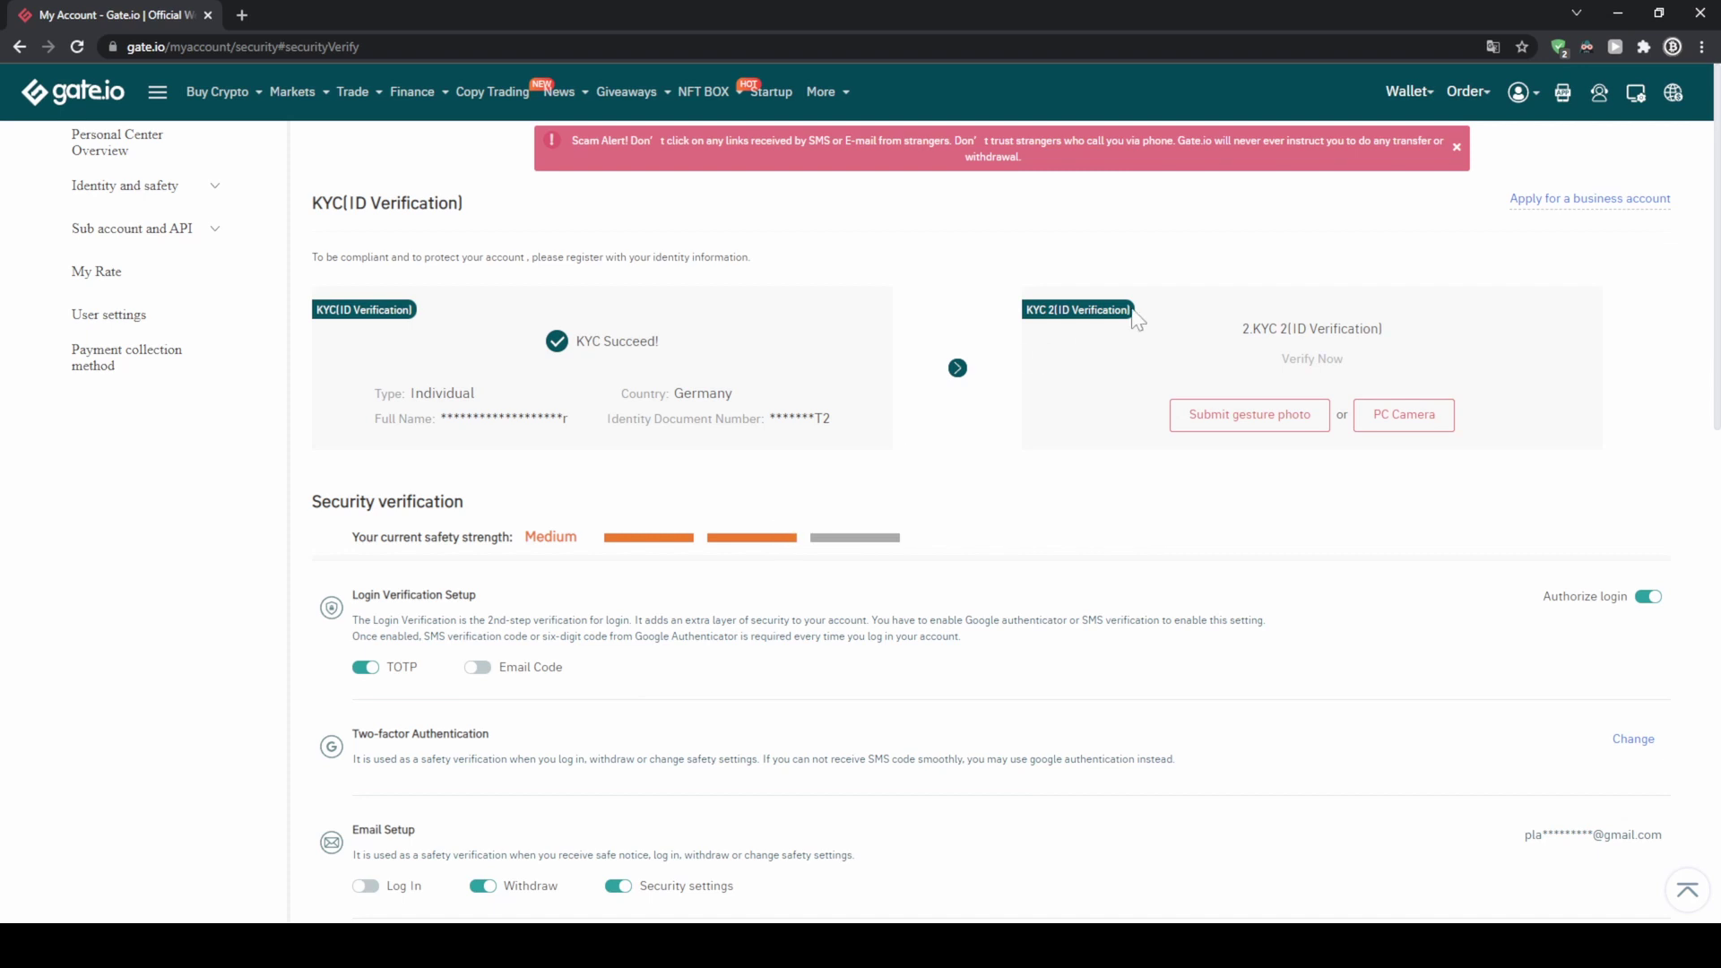
Step: Open the crypto deposit page and find "btc" in the coin list to set Bitcoin (BTC) as the deposit coin
{"action": "mouse_move", "coordinate": [1381, 93]}
{"action": "left_click", "coordinate": [1382, 203]}
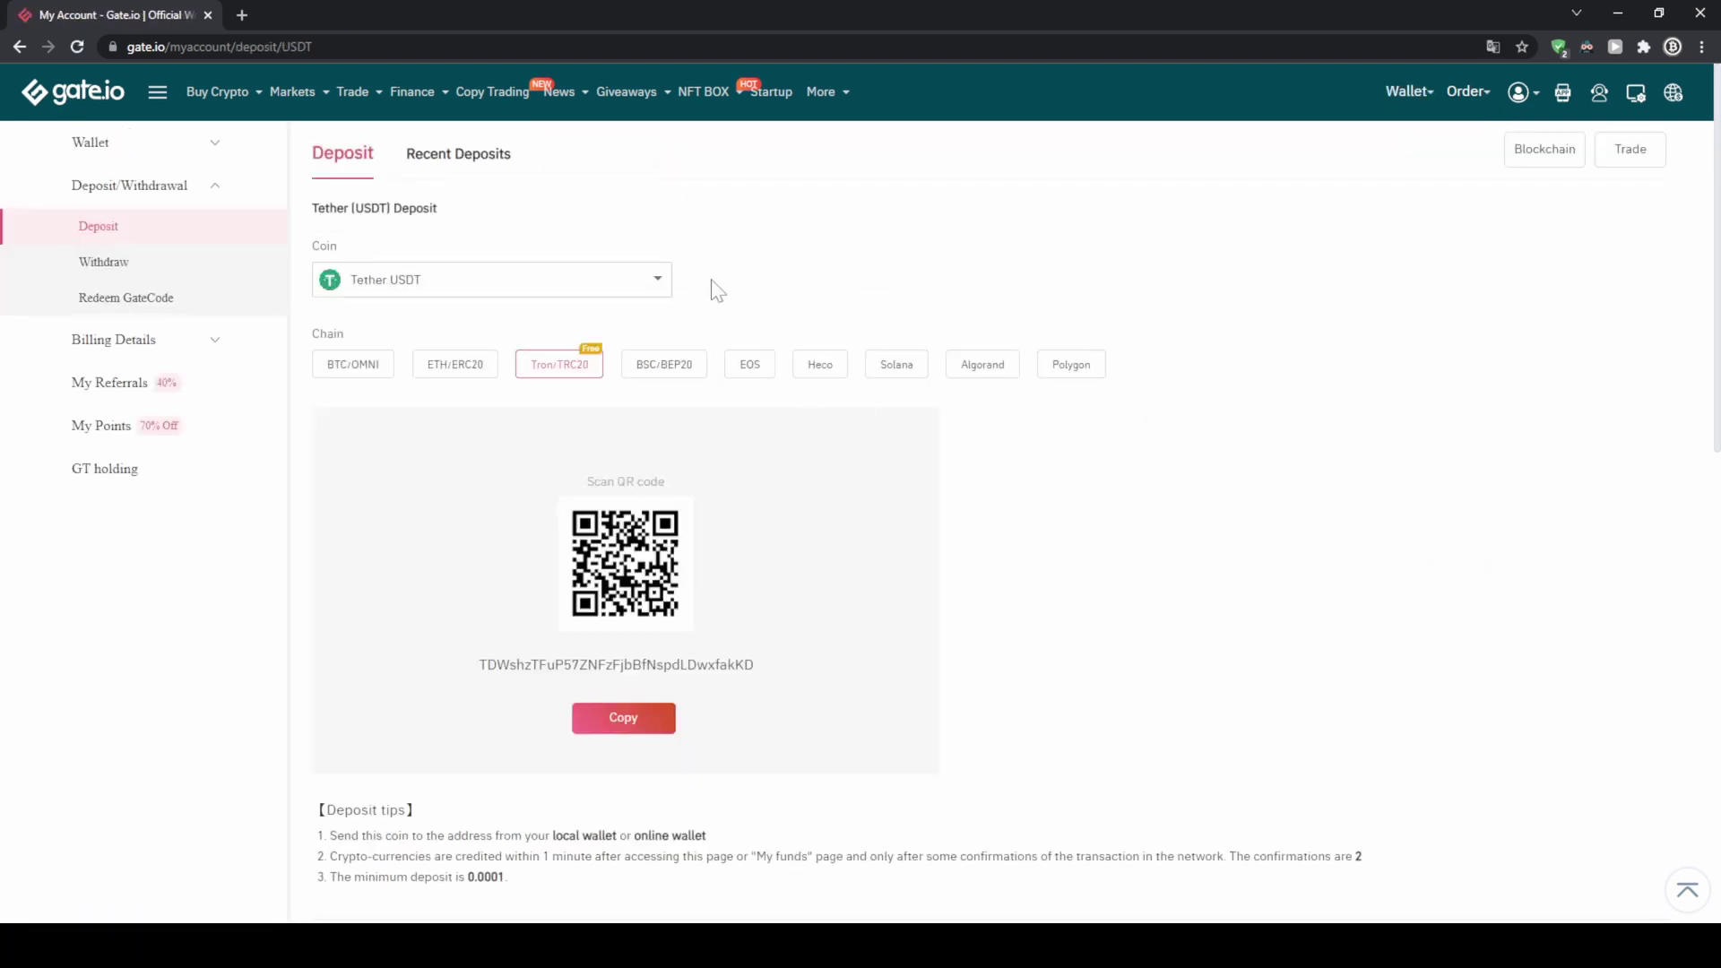
{"action": "left_click", "coordinate": [659, 279]}
{"action": "left_click", "coordinate": [660, 278]}
{"action": "left_click", "coordinate": [624, 280]}
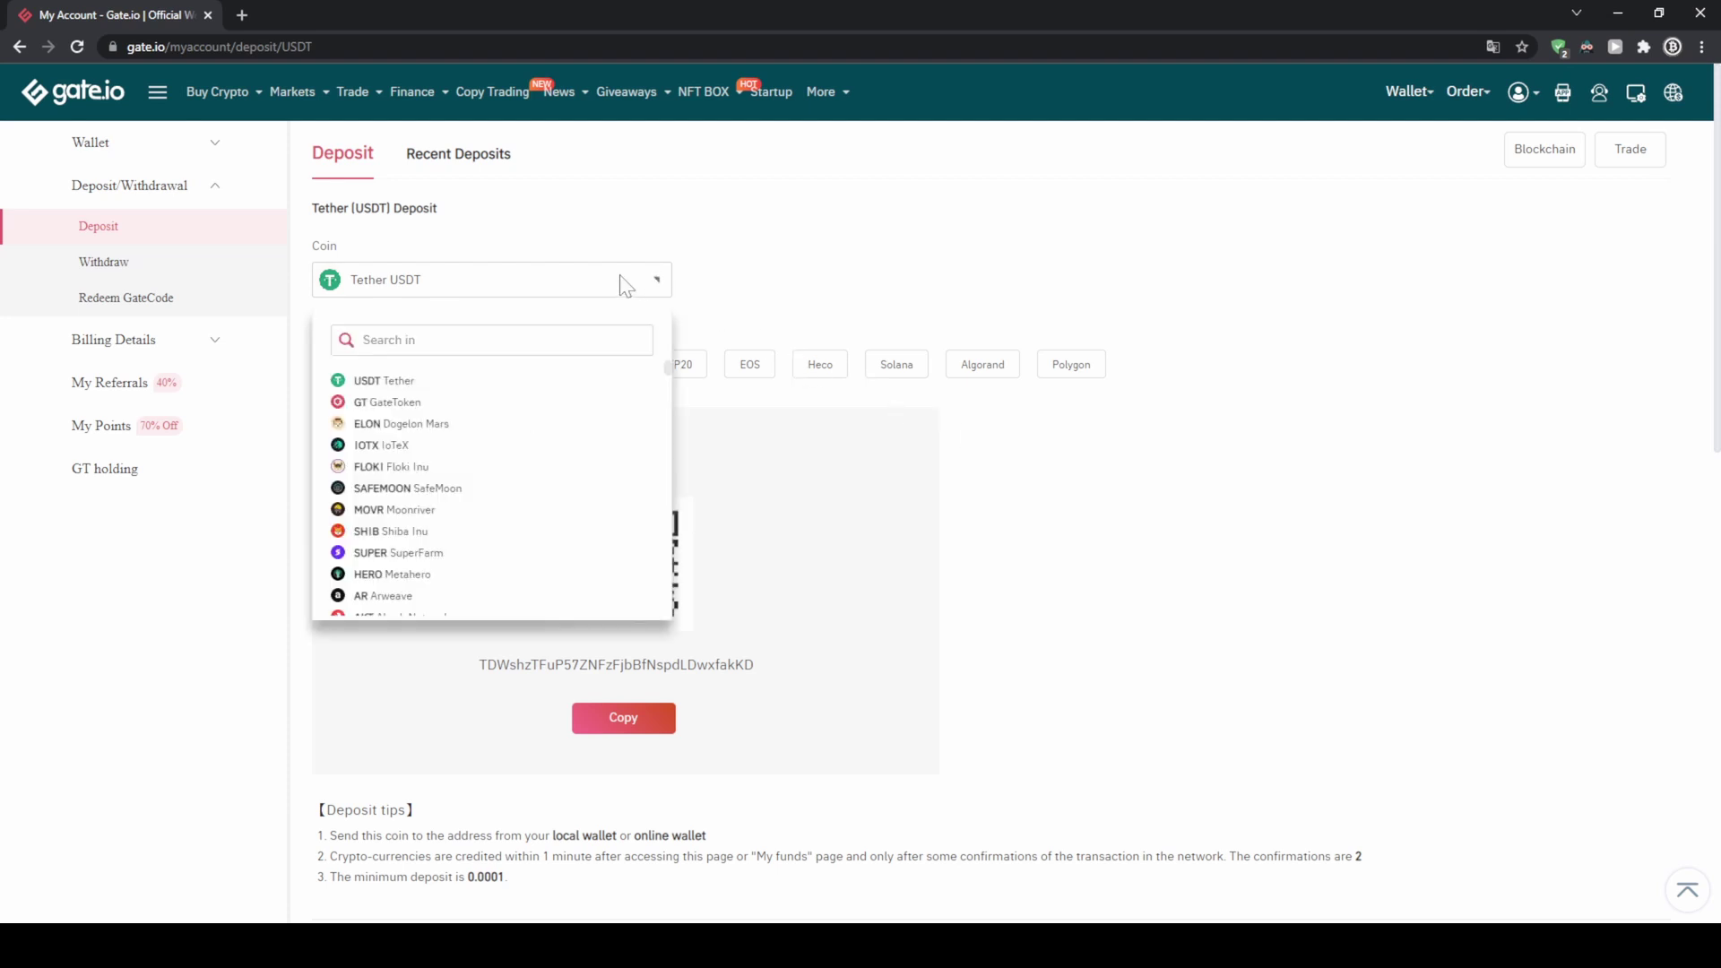
{"action": "scroll", "coordinate": [567, 417], "scroll_direction": "down", "scroll_amount": 10}
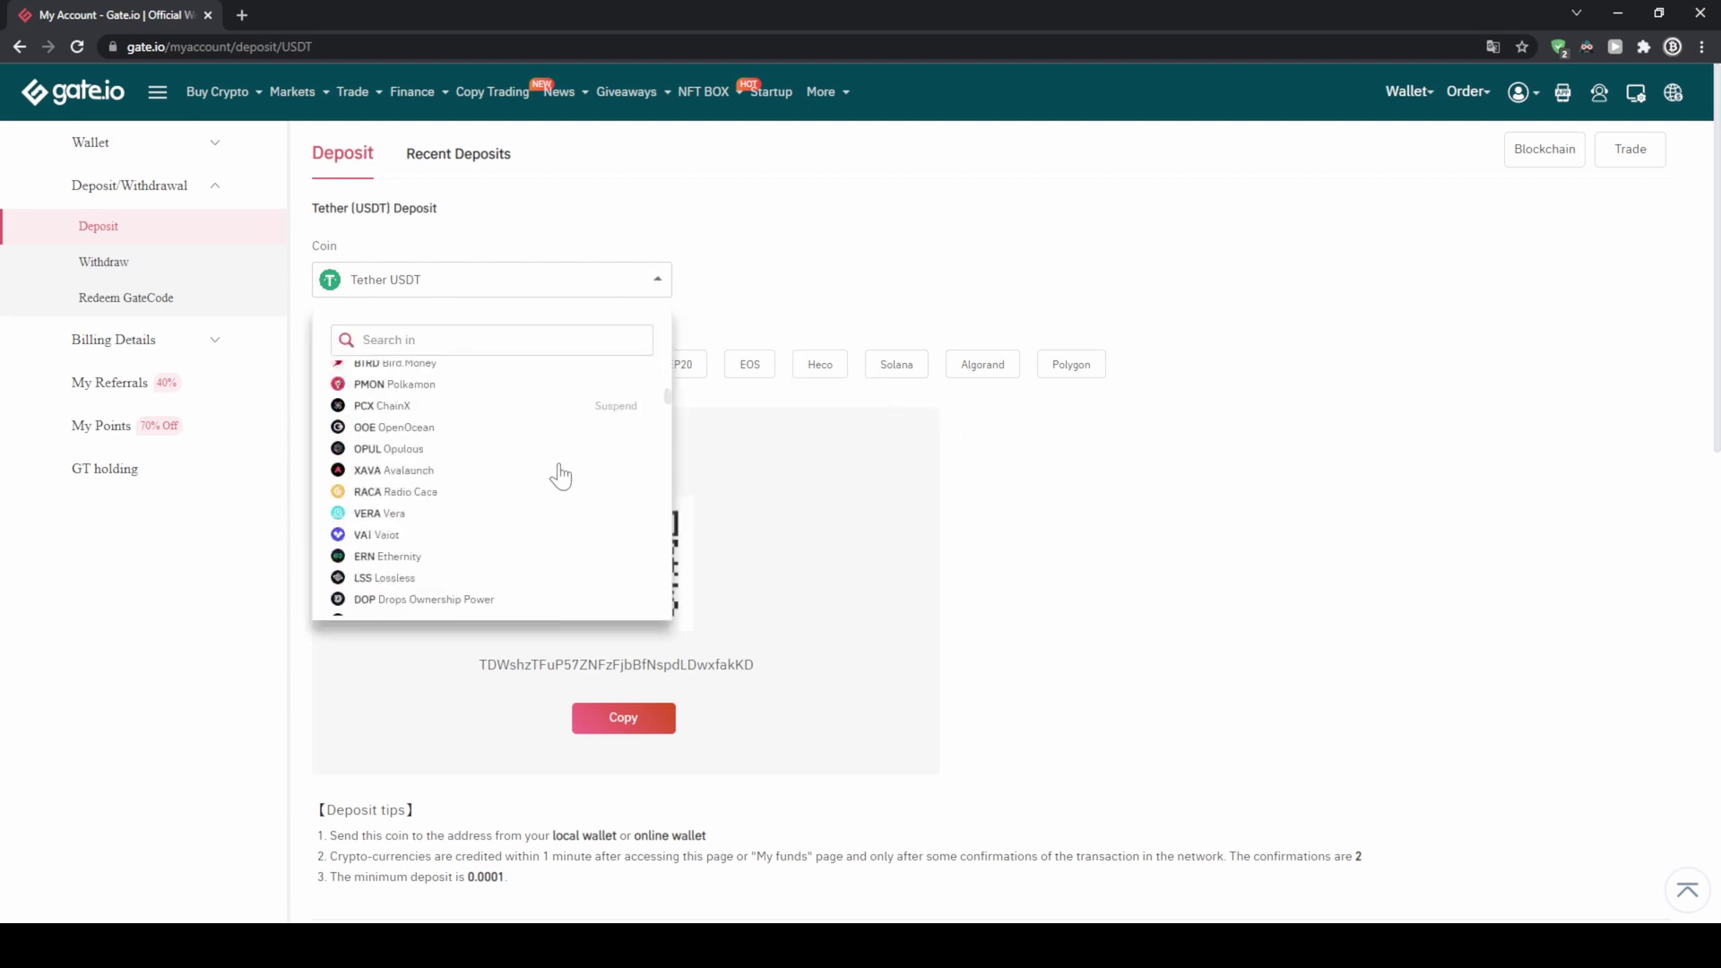
{"action": "scroll", "coordinate": [561, 475], "scroll_direction": "down", "scroll_amount": 15}
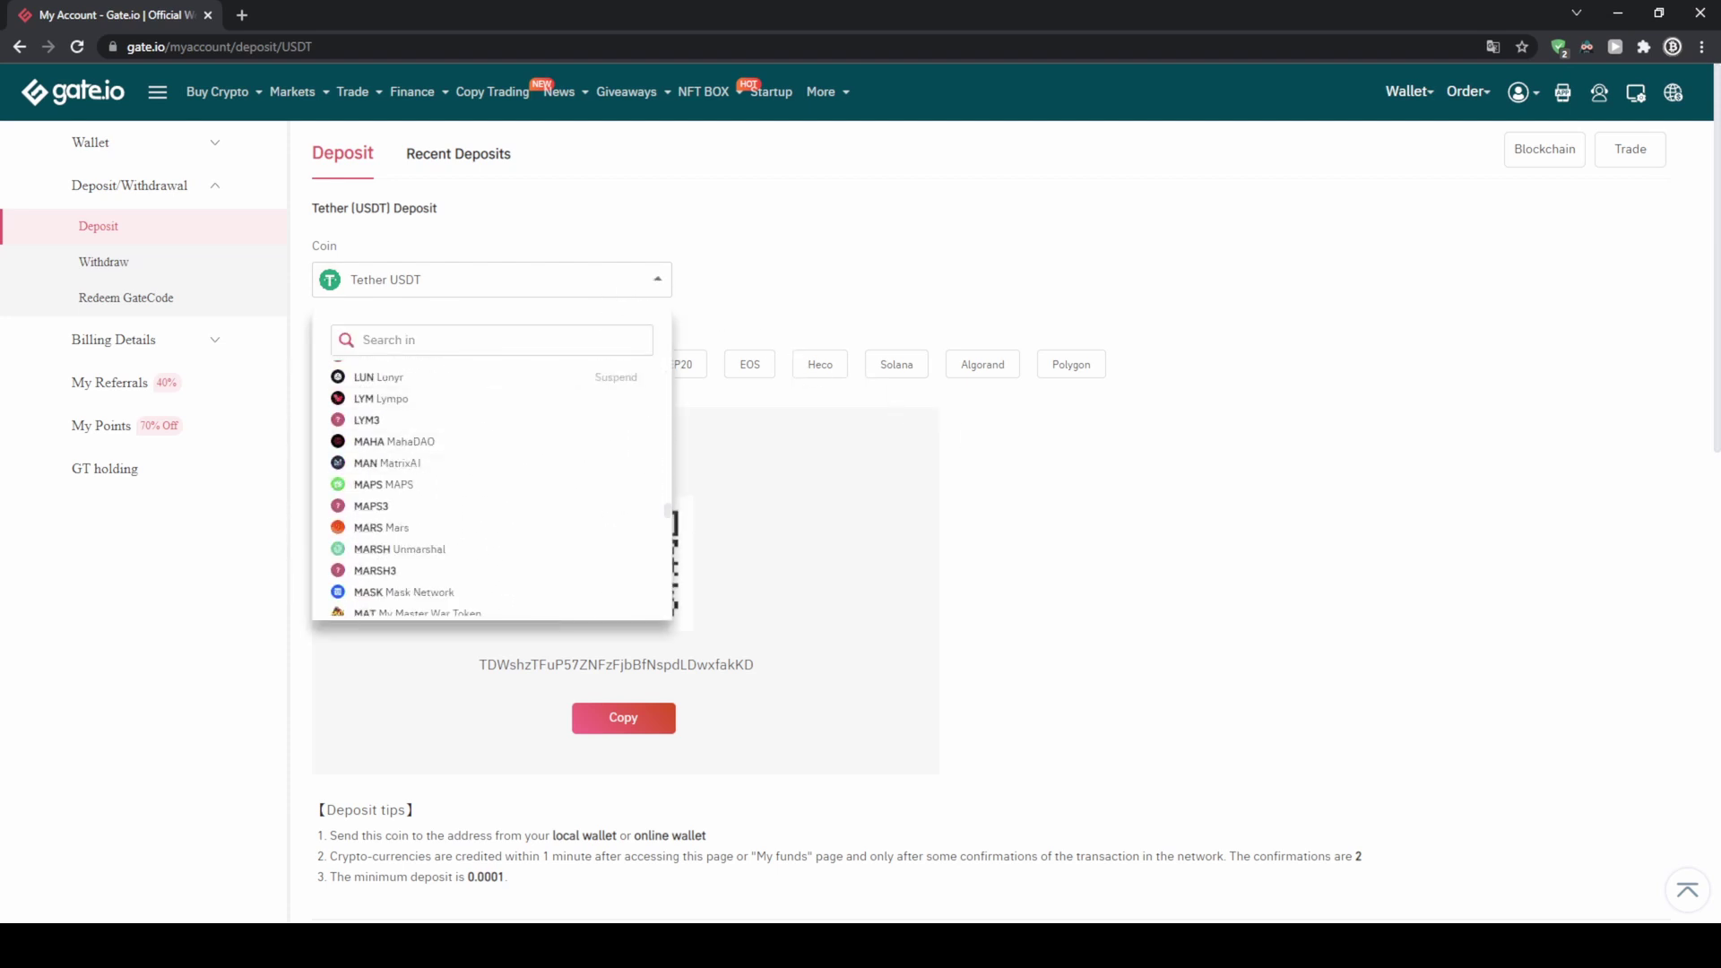
{"action": "type", "text": "btc"}
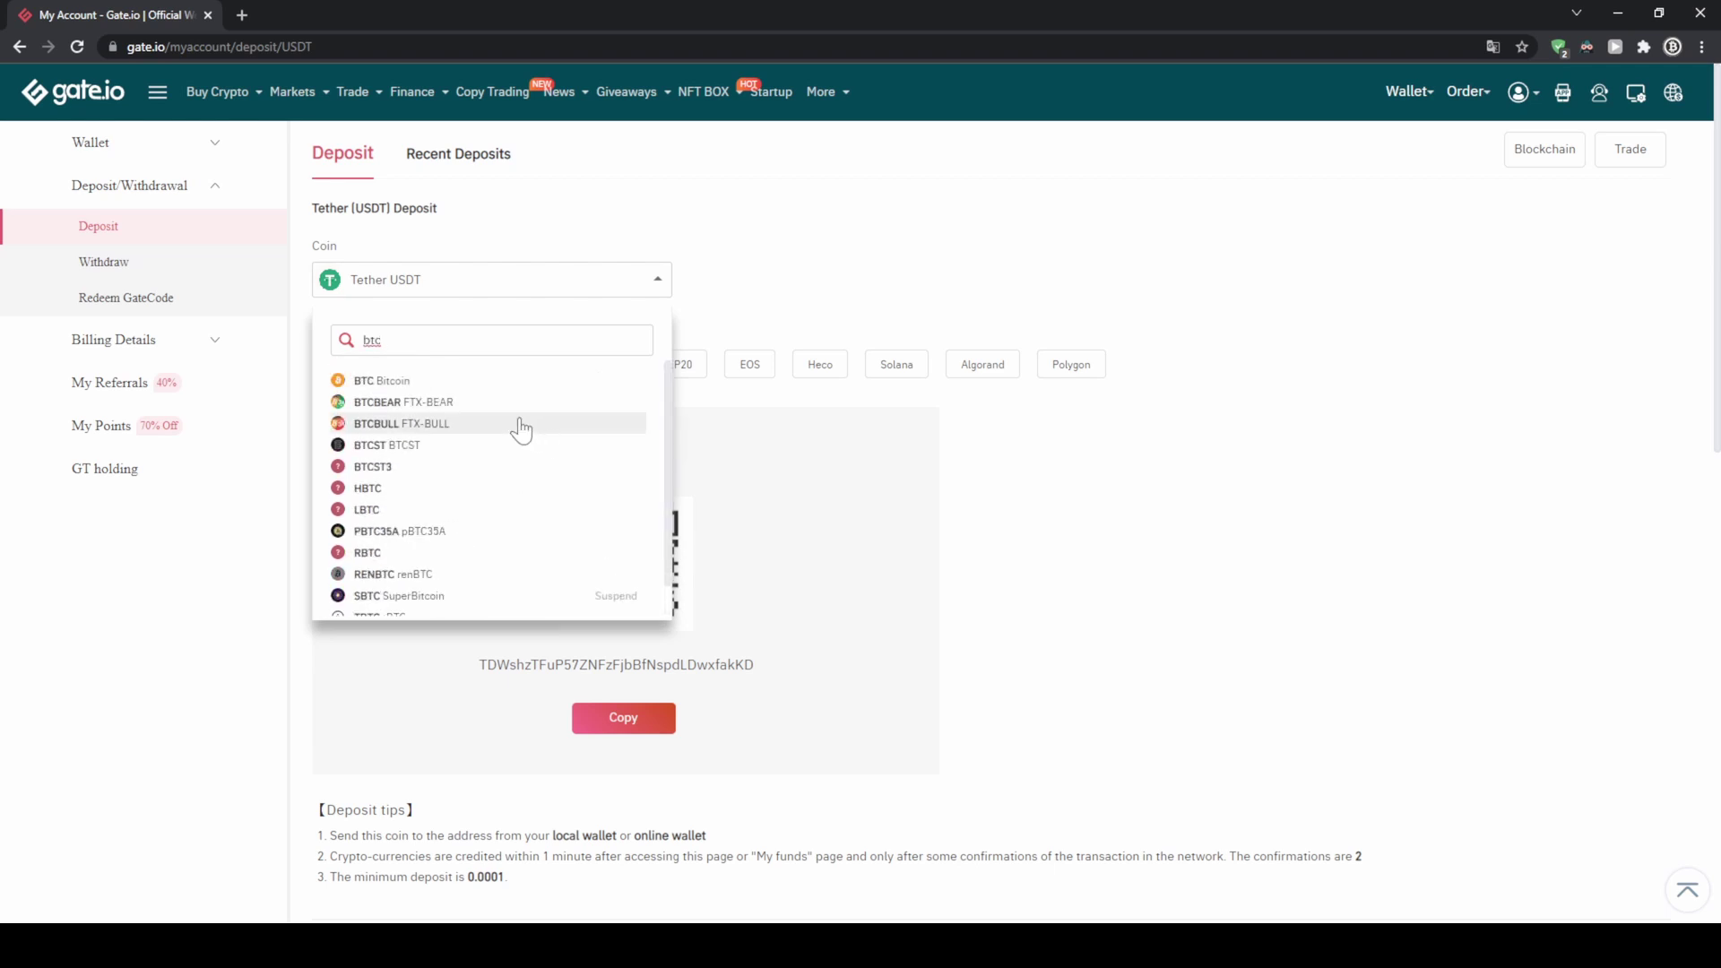
{"action": "left_click", "coordinate": [420, 383]}
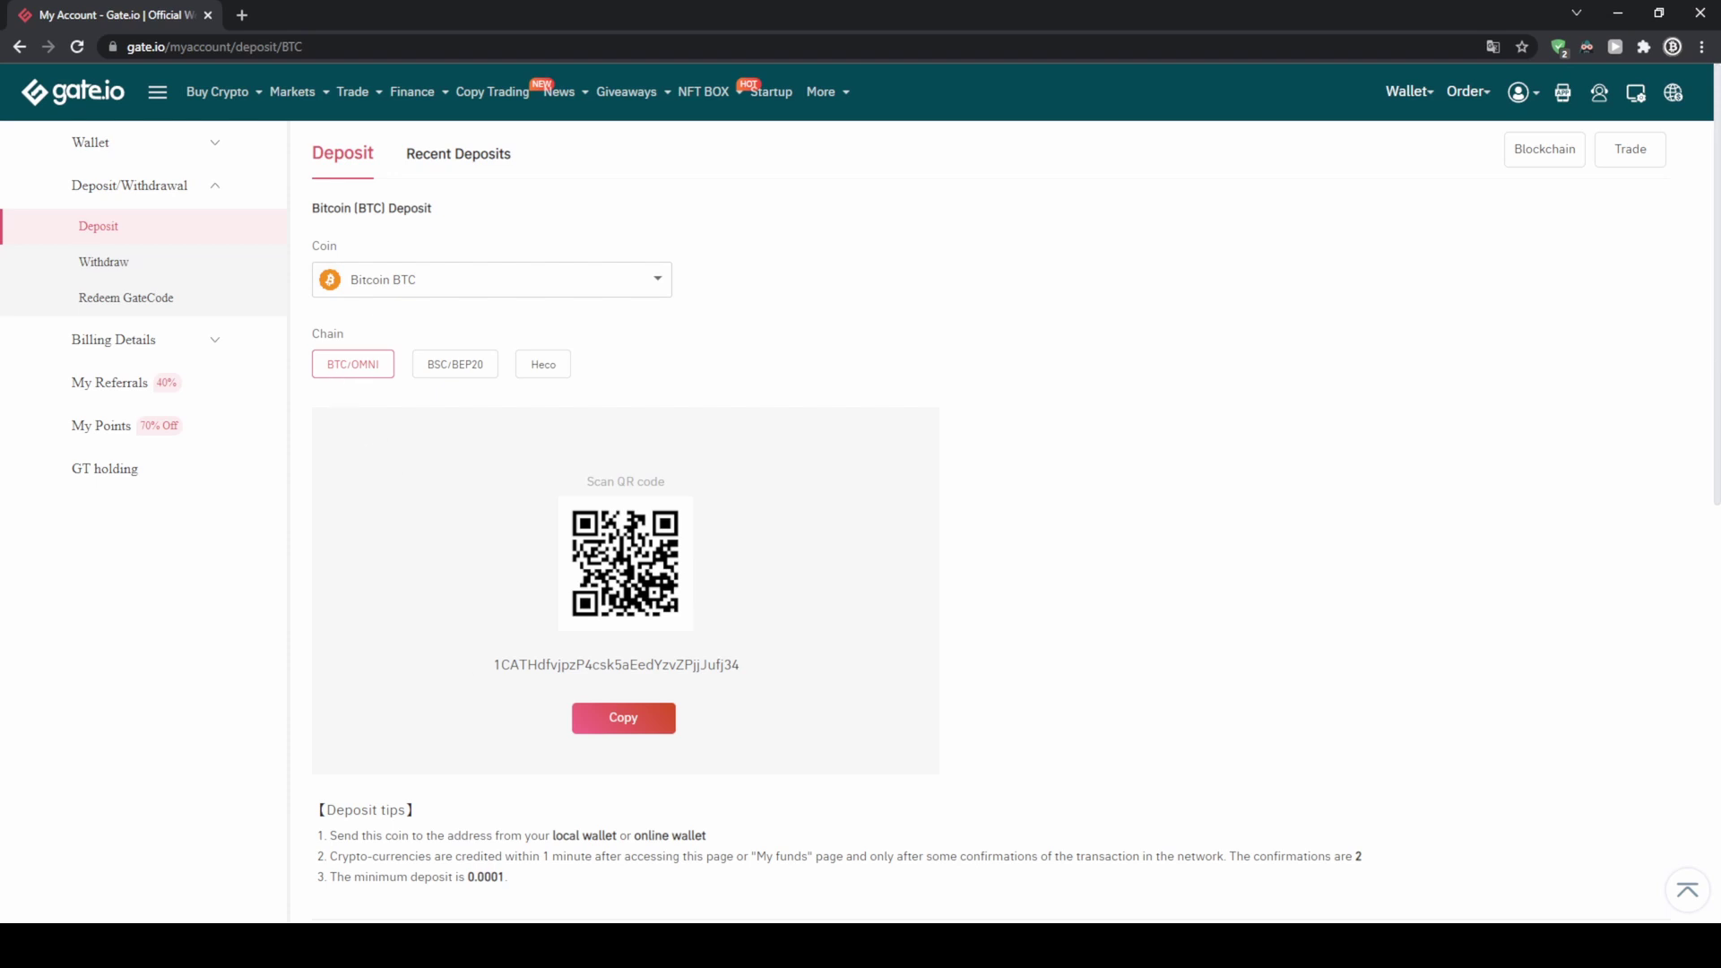
Step: Copy the Bitcoin deposit address and switch the deposit coin to Tether (USDT)
{"action": "left_click_drag", "start_coordinate": [492, 664], "coordinate": [740, 664]}
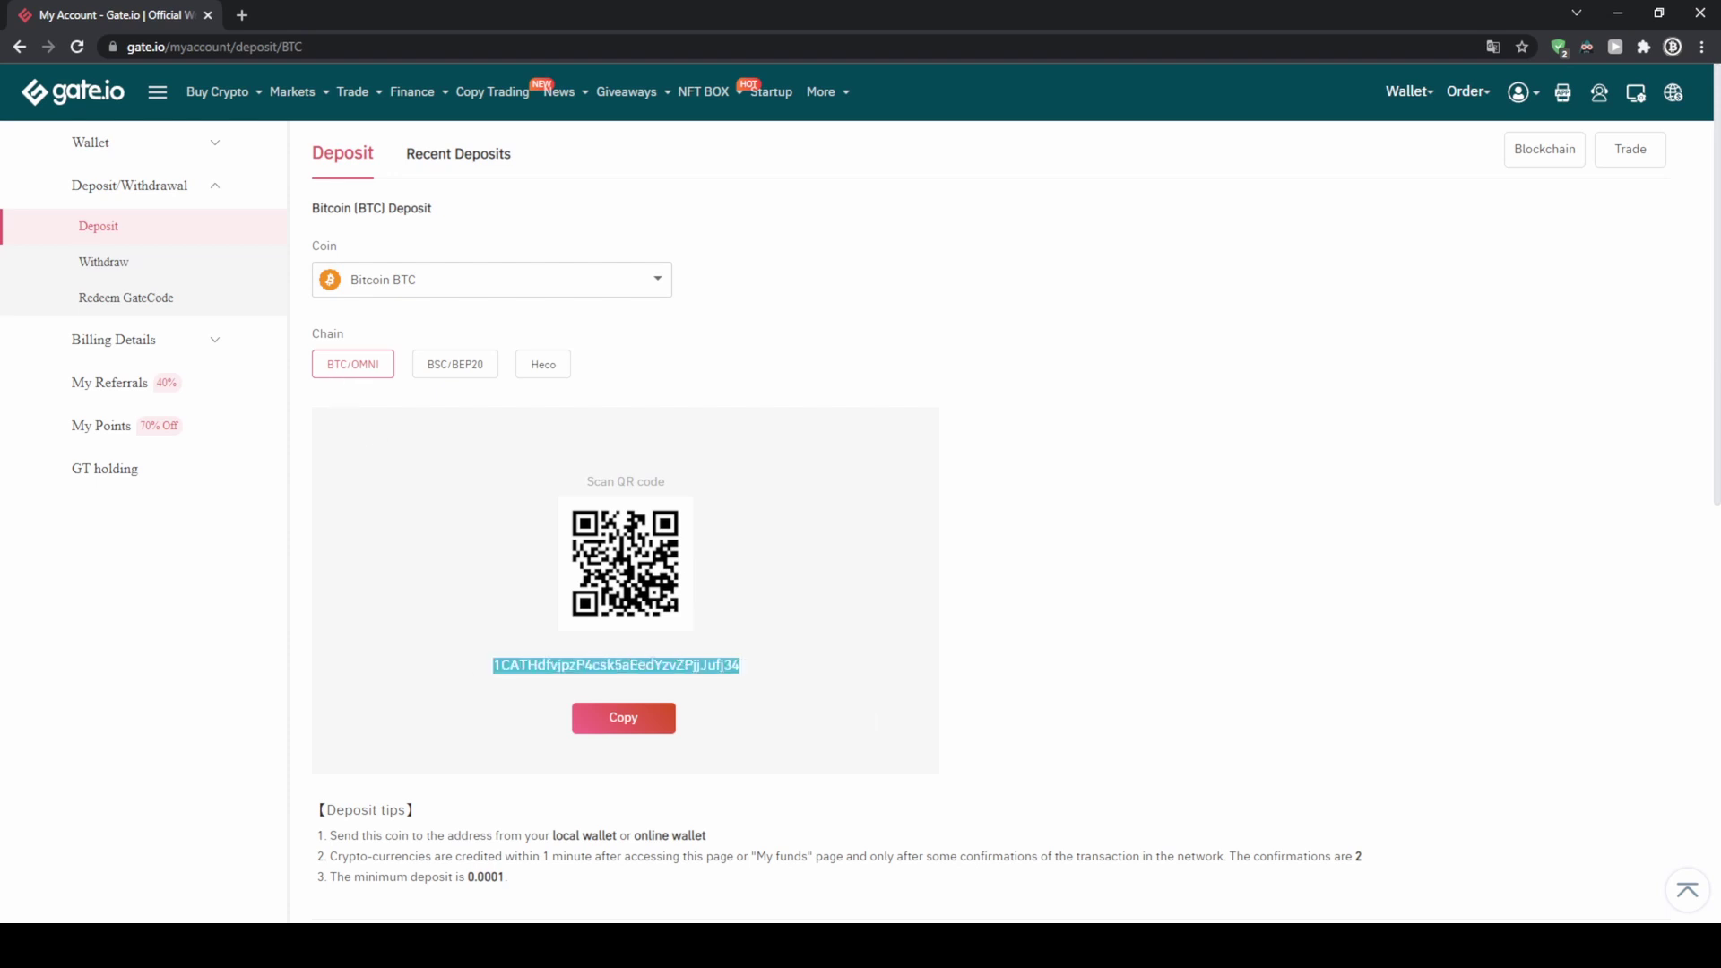
{"action": "left_click", "coordinate": [643, 722]}
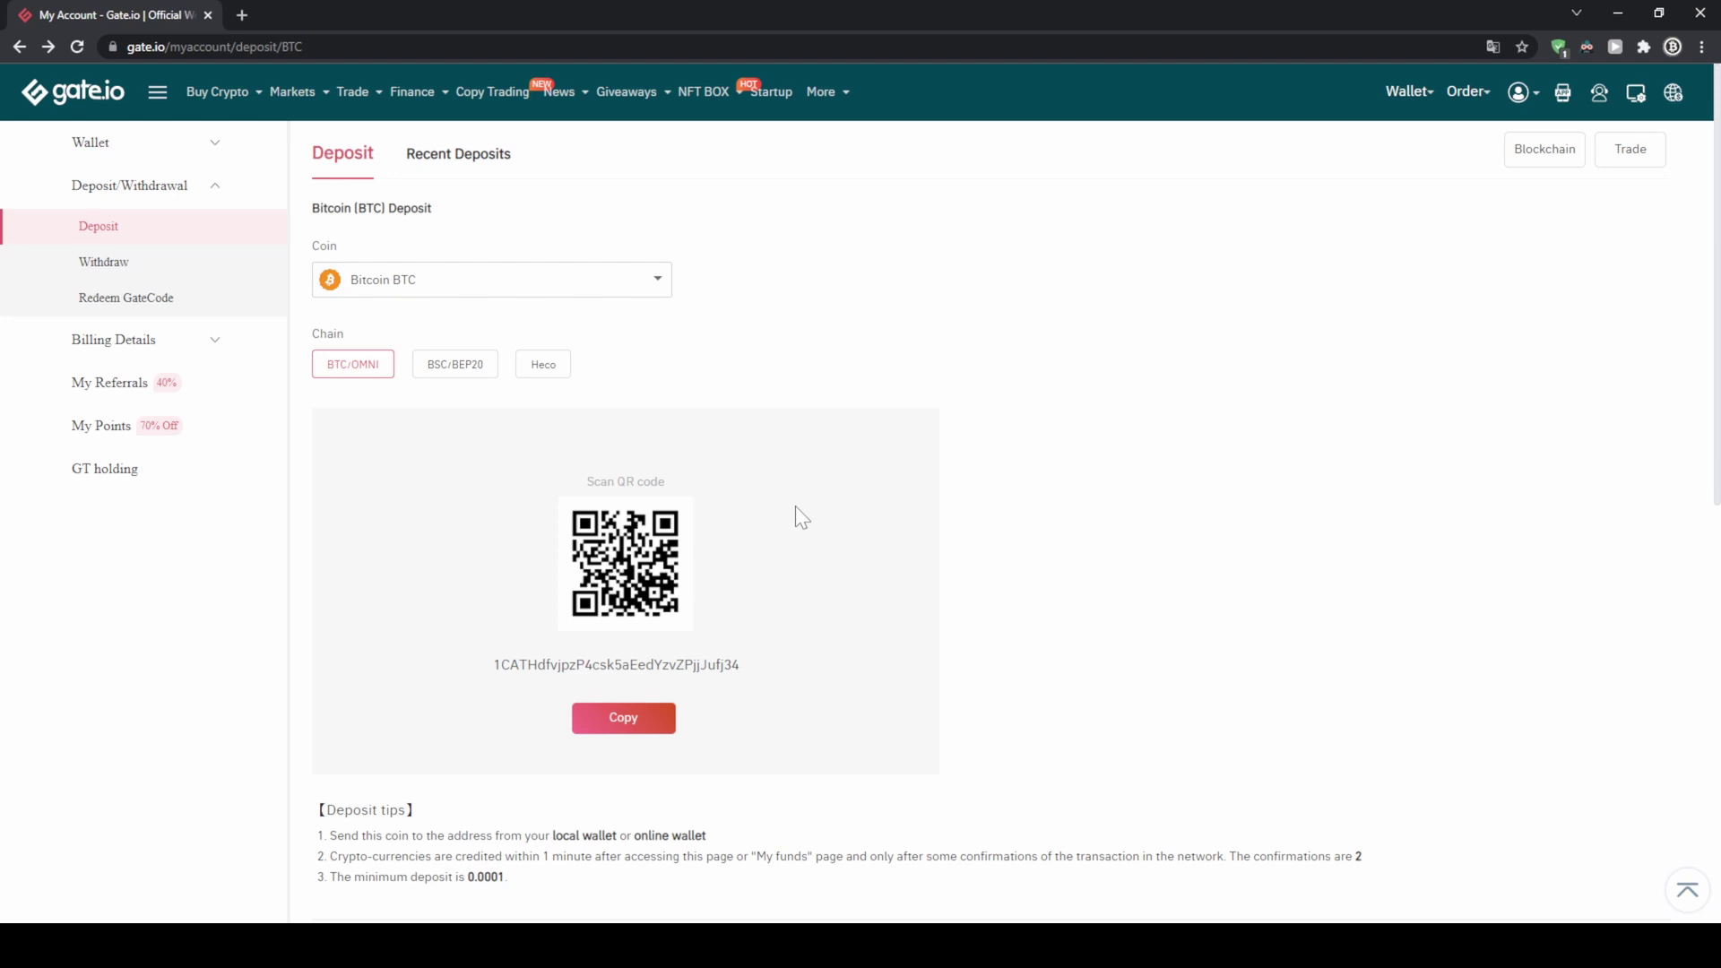
{"action": "left_click", "coordinate": [629, 289]}
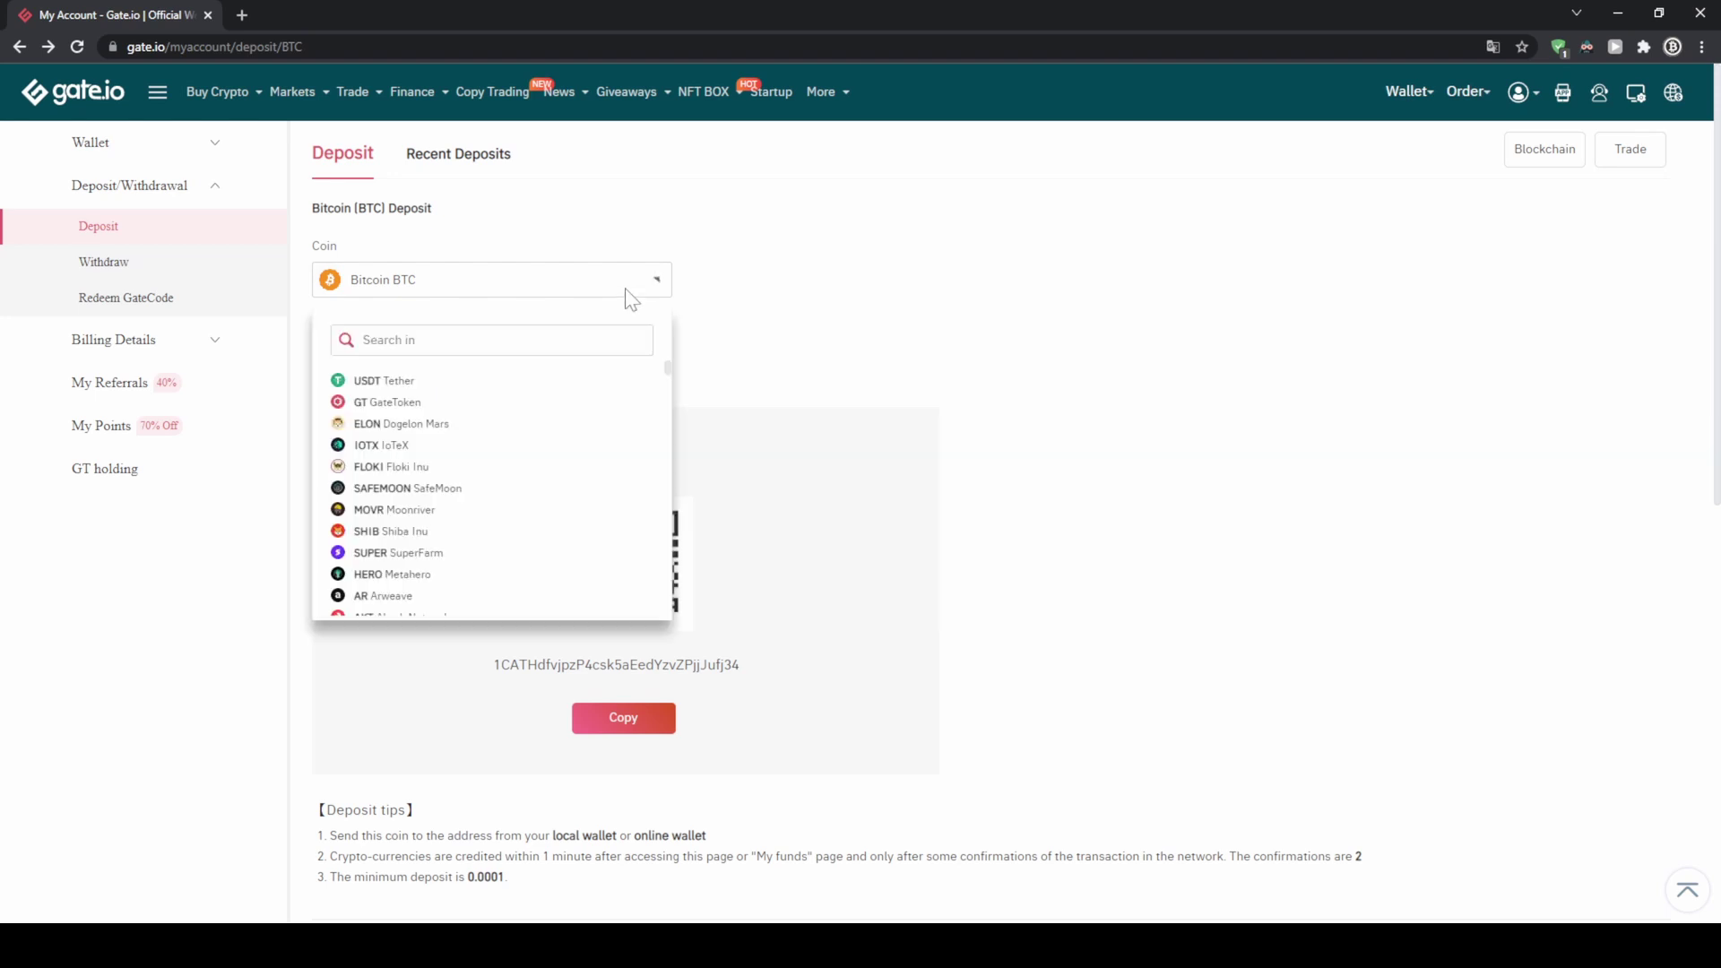
{"action": "left_click", "coordinate": [526, 381]}
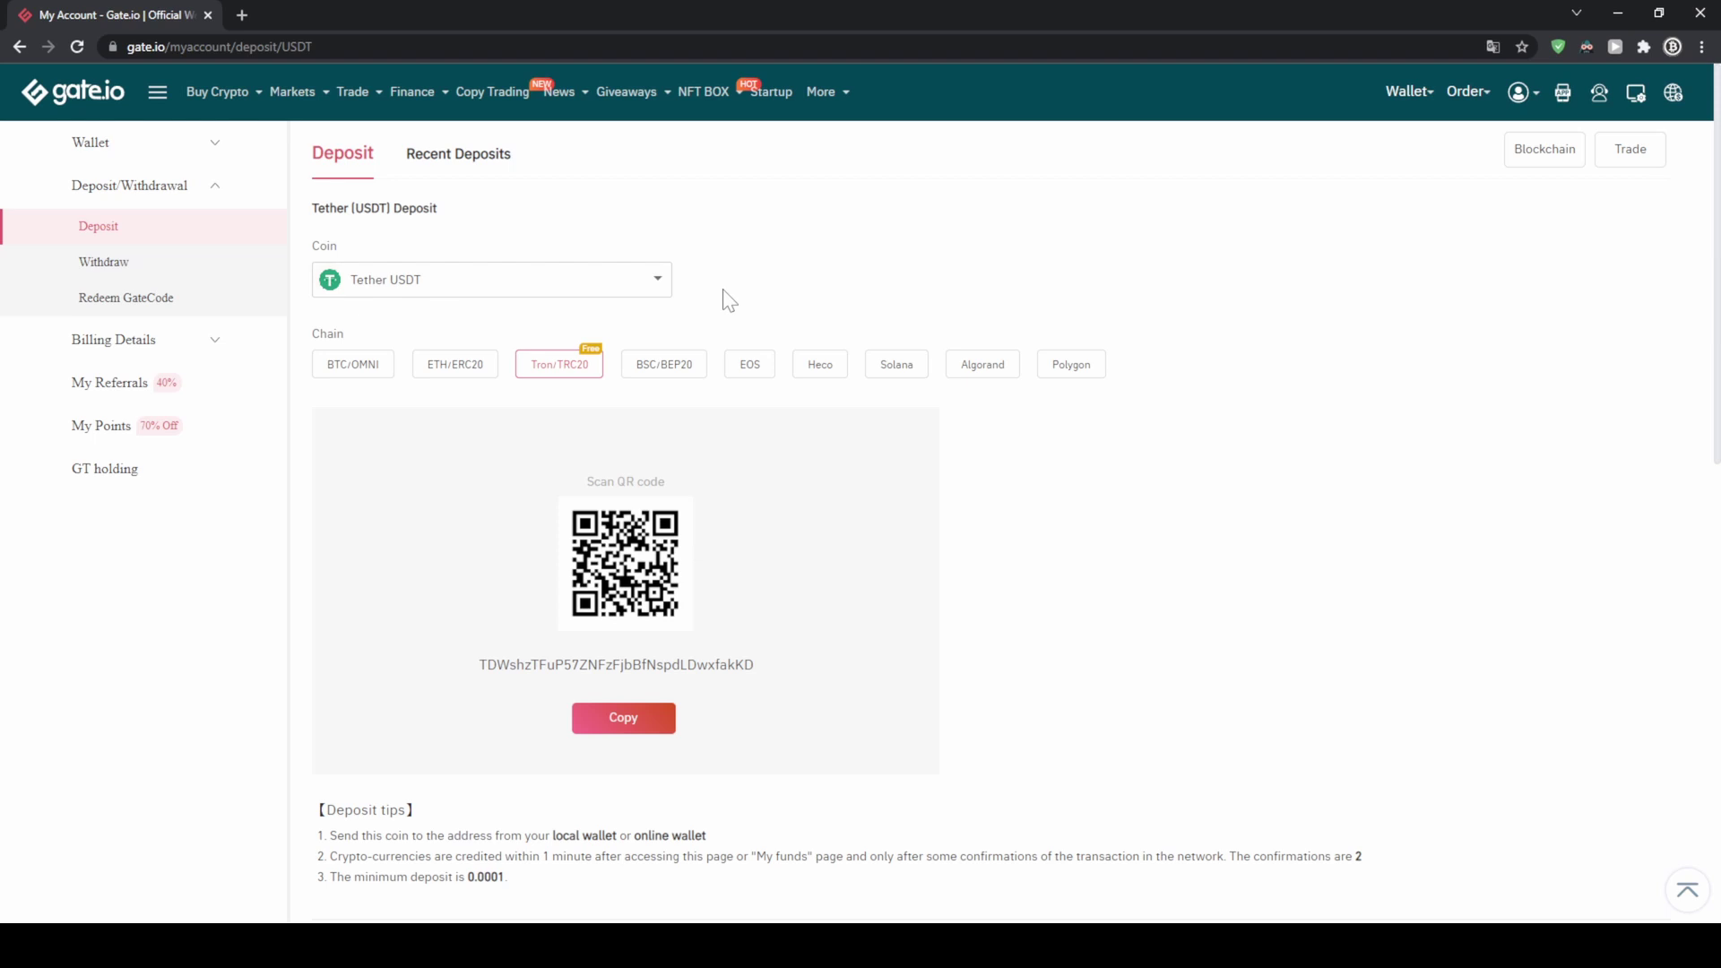
Step: Open the credit card crypto purchase page and review the available fiat currencies and the payment amount
{"action": "mouse_move", "coordinate": [249, 110]}
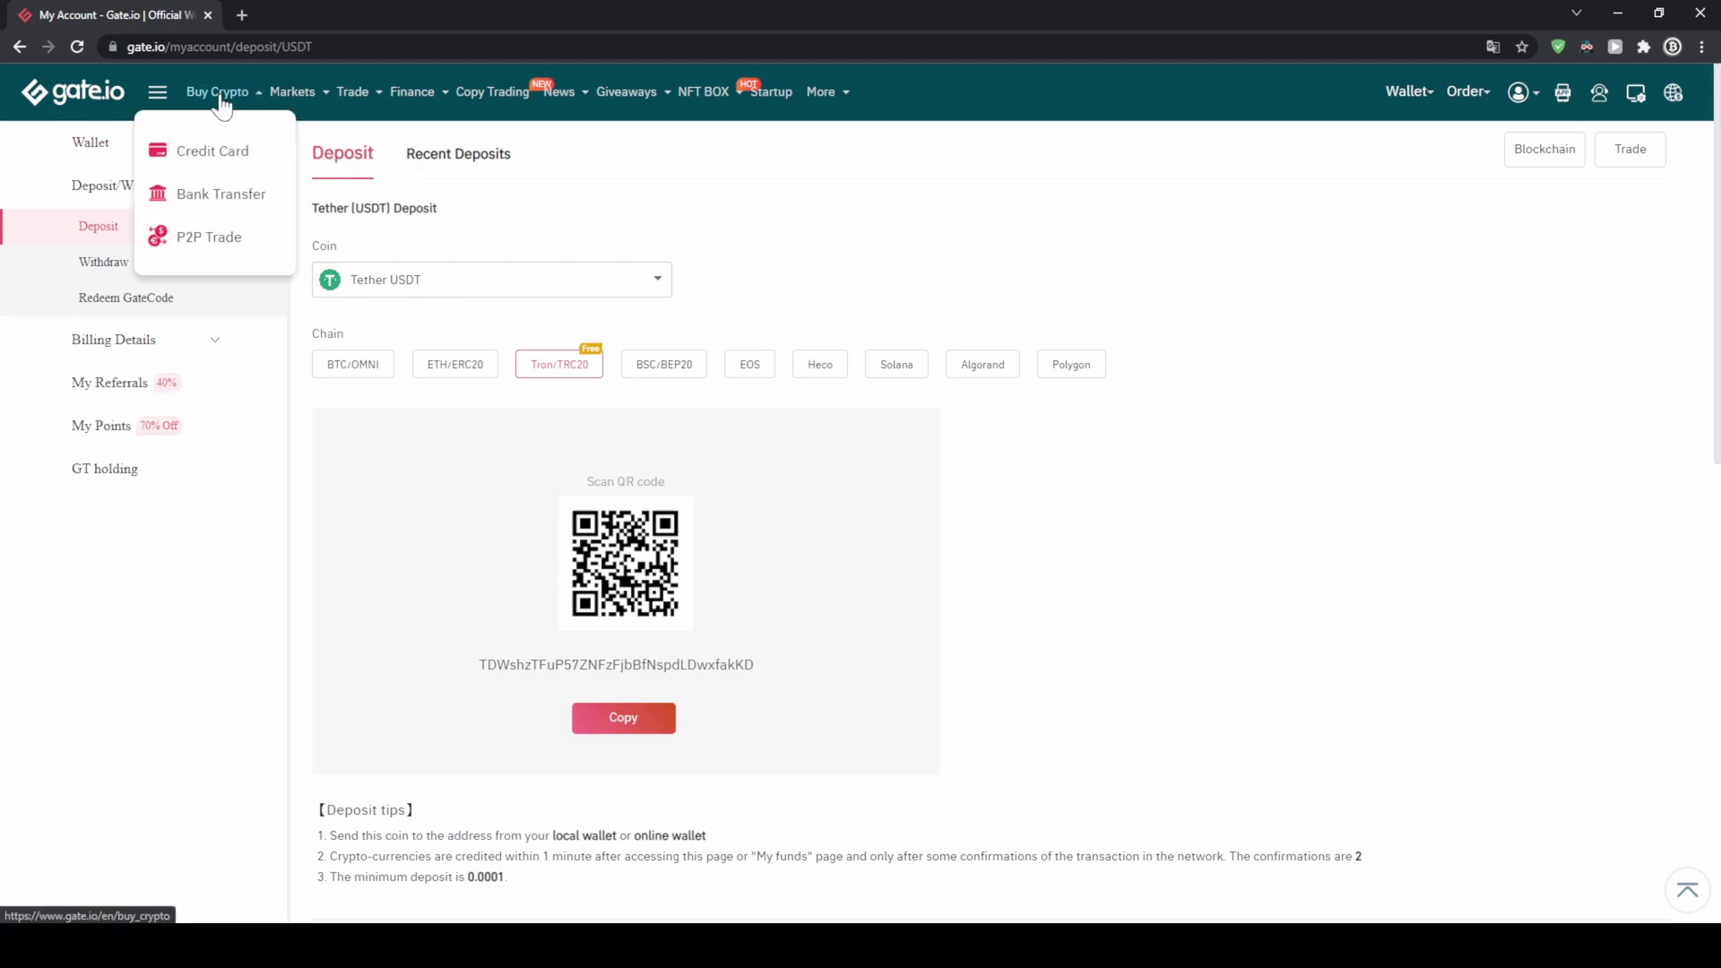
{"action": "left_click", "coordinate": [219, 157]}
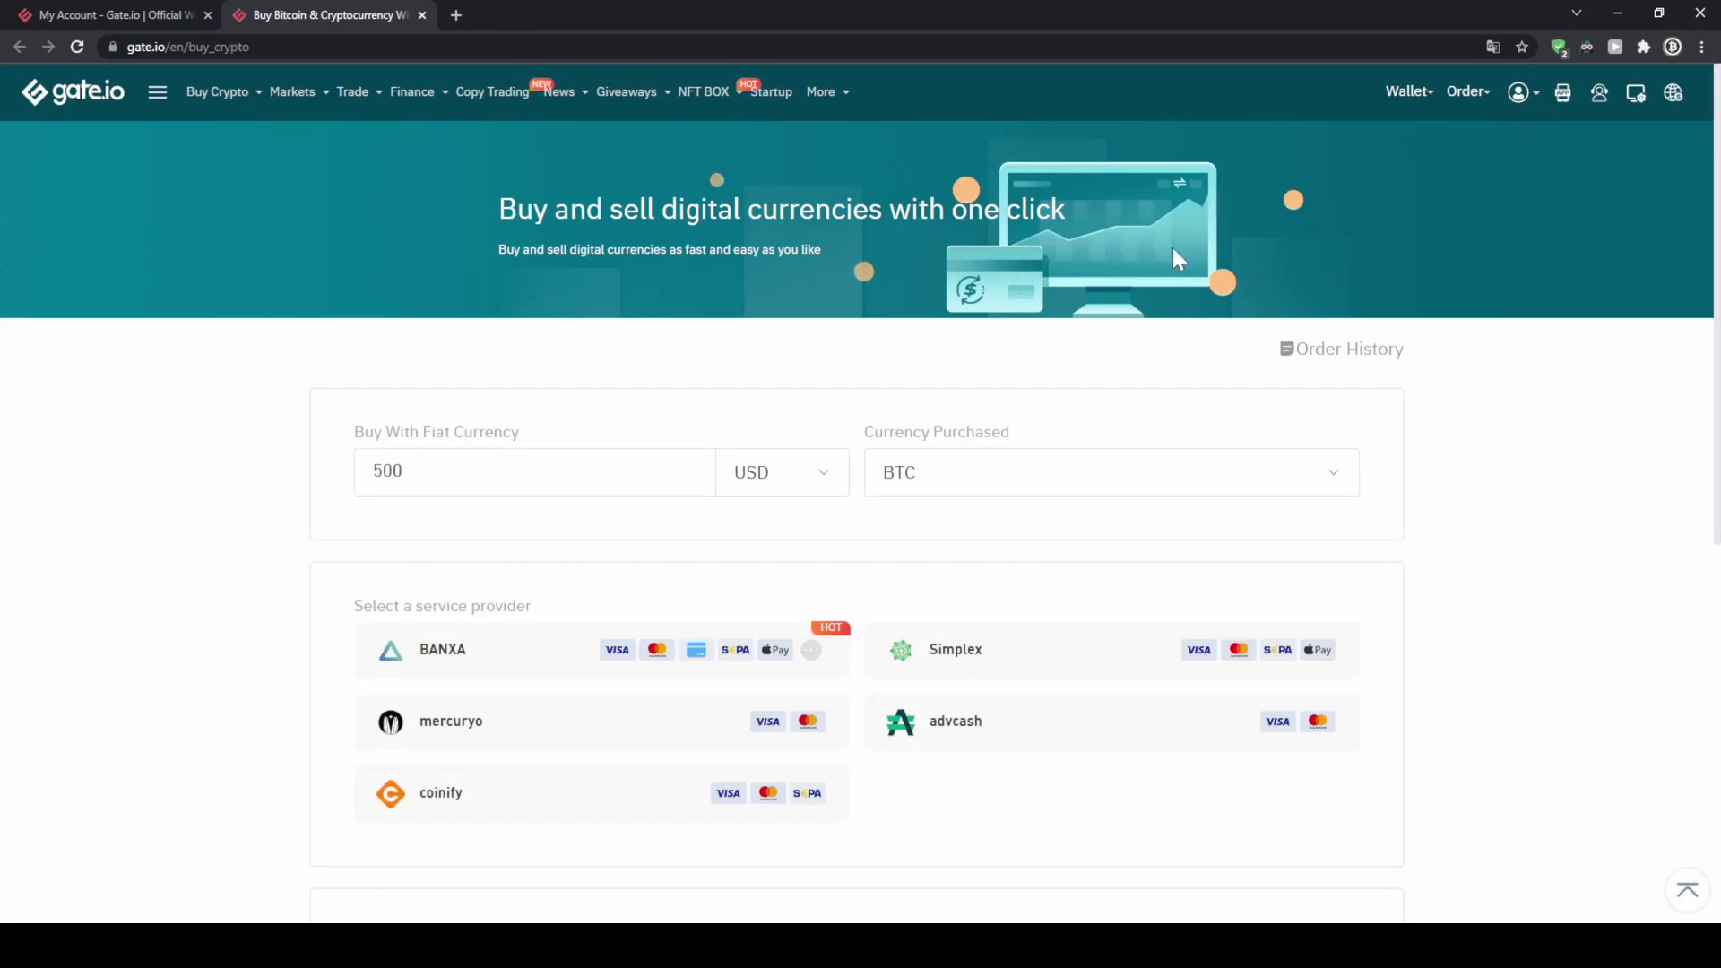
{"action": "left_click", "coordinate": [831, 496]}
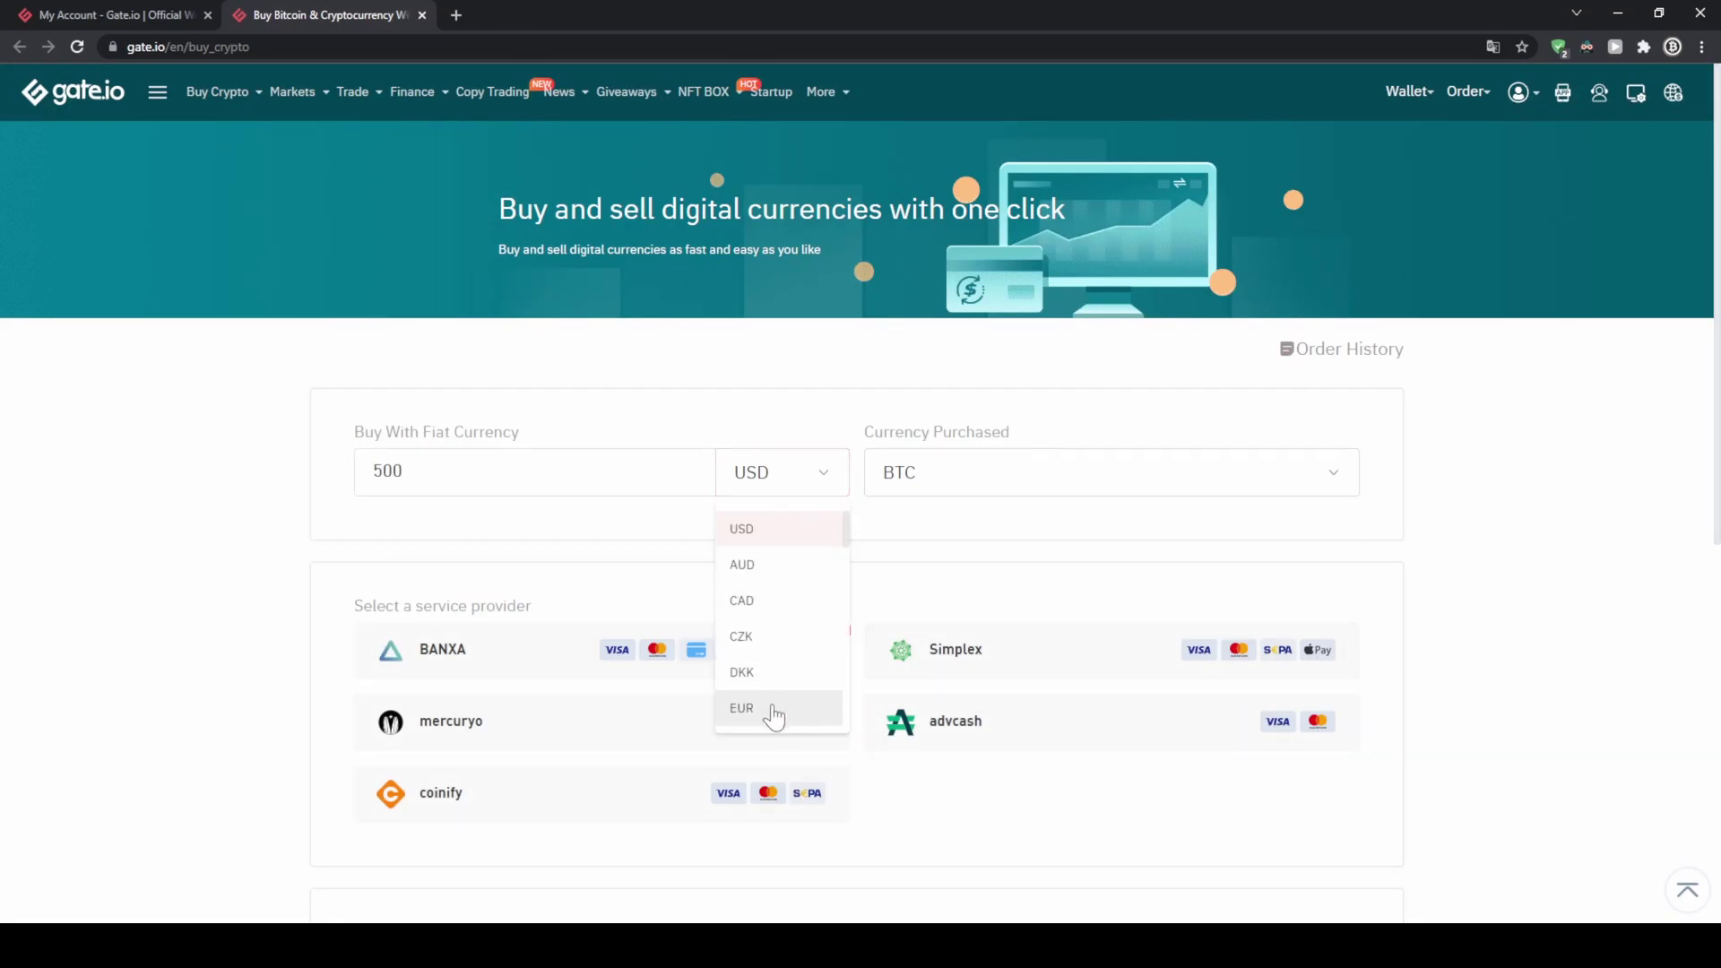
{"action": "scroll", "coordinate": [787, 621], "scroll_direction": "down", "scroll_amount": 2}
{"action": "scroll", "coordinate": [782, 617], "scroll_direction": "down", "scroll_amount": 4}
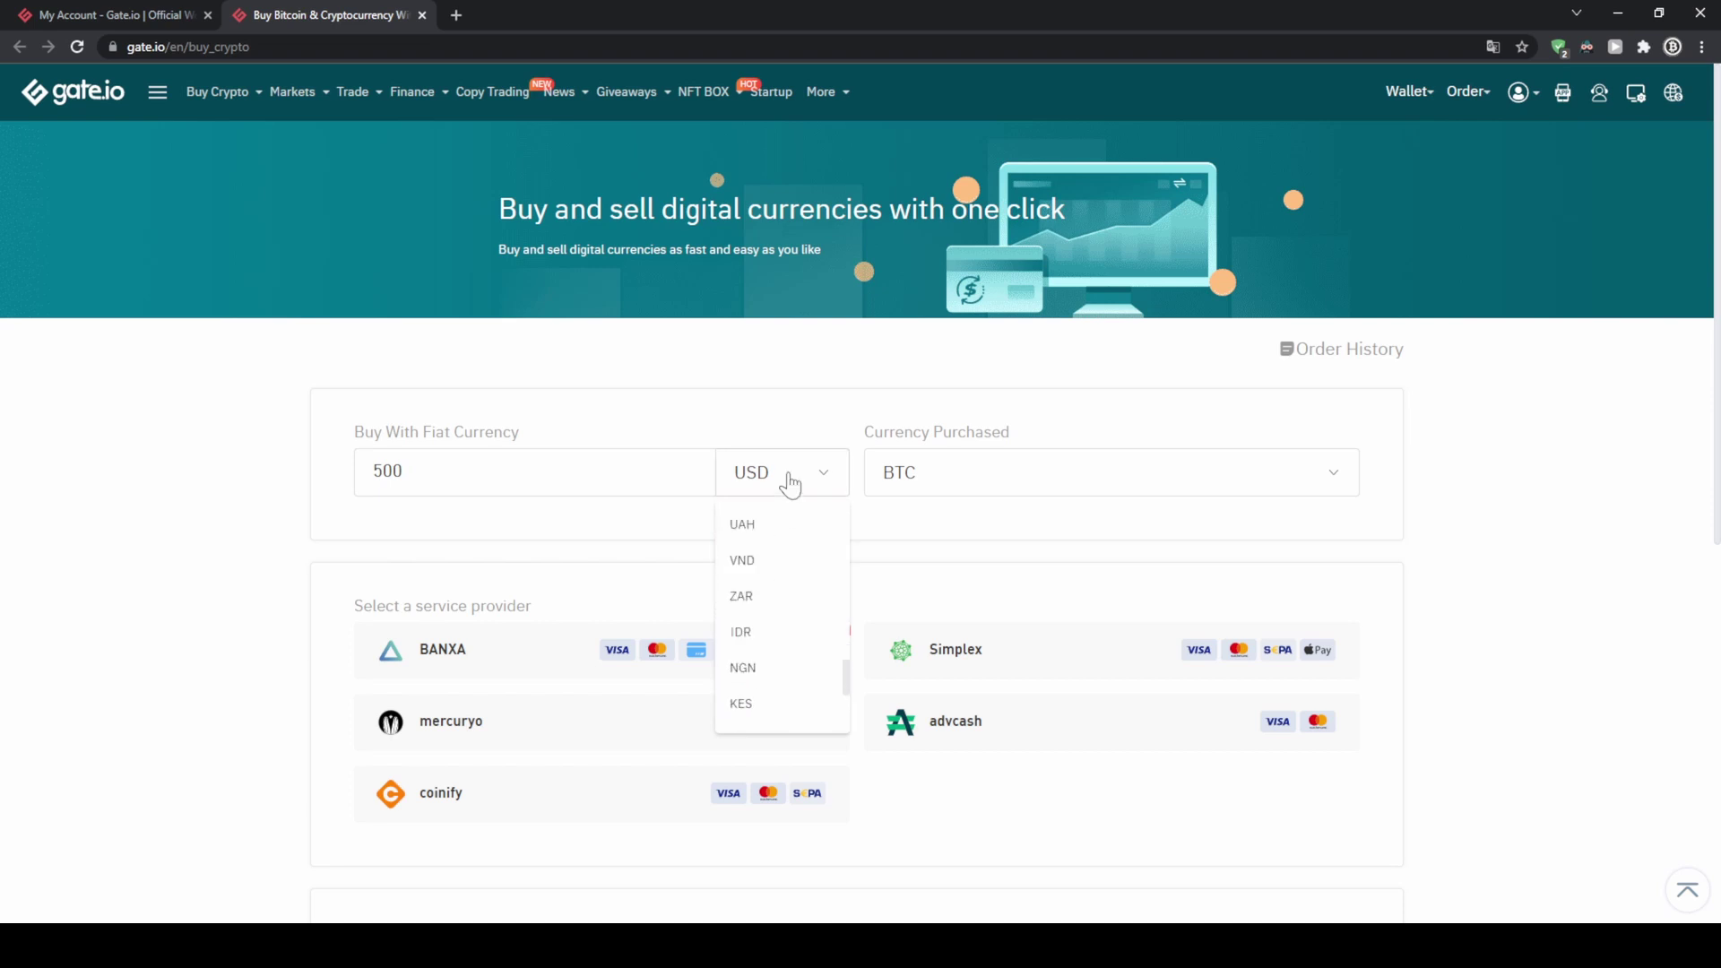
{"action": "left_click", "coordinate": [403, 472]}
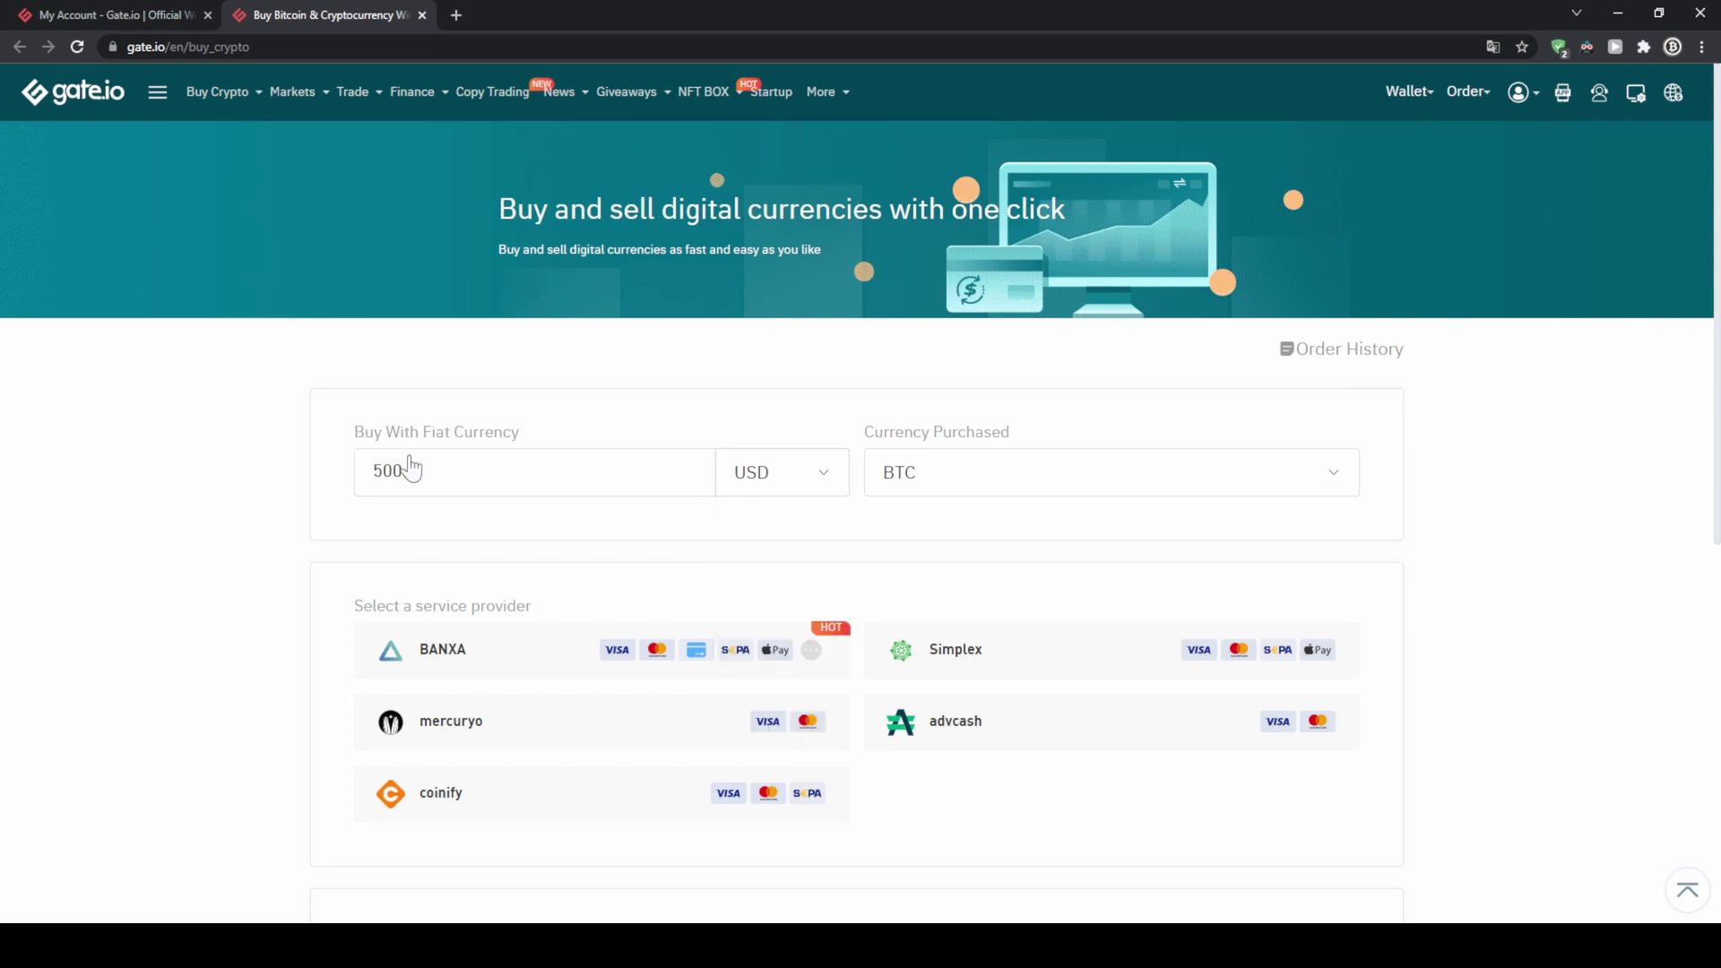
{"action": "left_click_drag", "start_coordinate": [403, 476], "coordinate": [296, 479]}
{"action": "left_click", "coordinate": [212, 483]}
Step: Browse the available cryptocurrencies and set USDT as the currency purchased
{"action": "left_click", "coordinate": [1327, 482]}
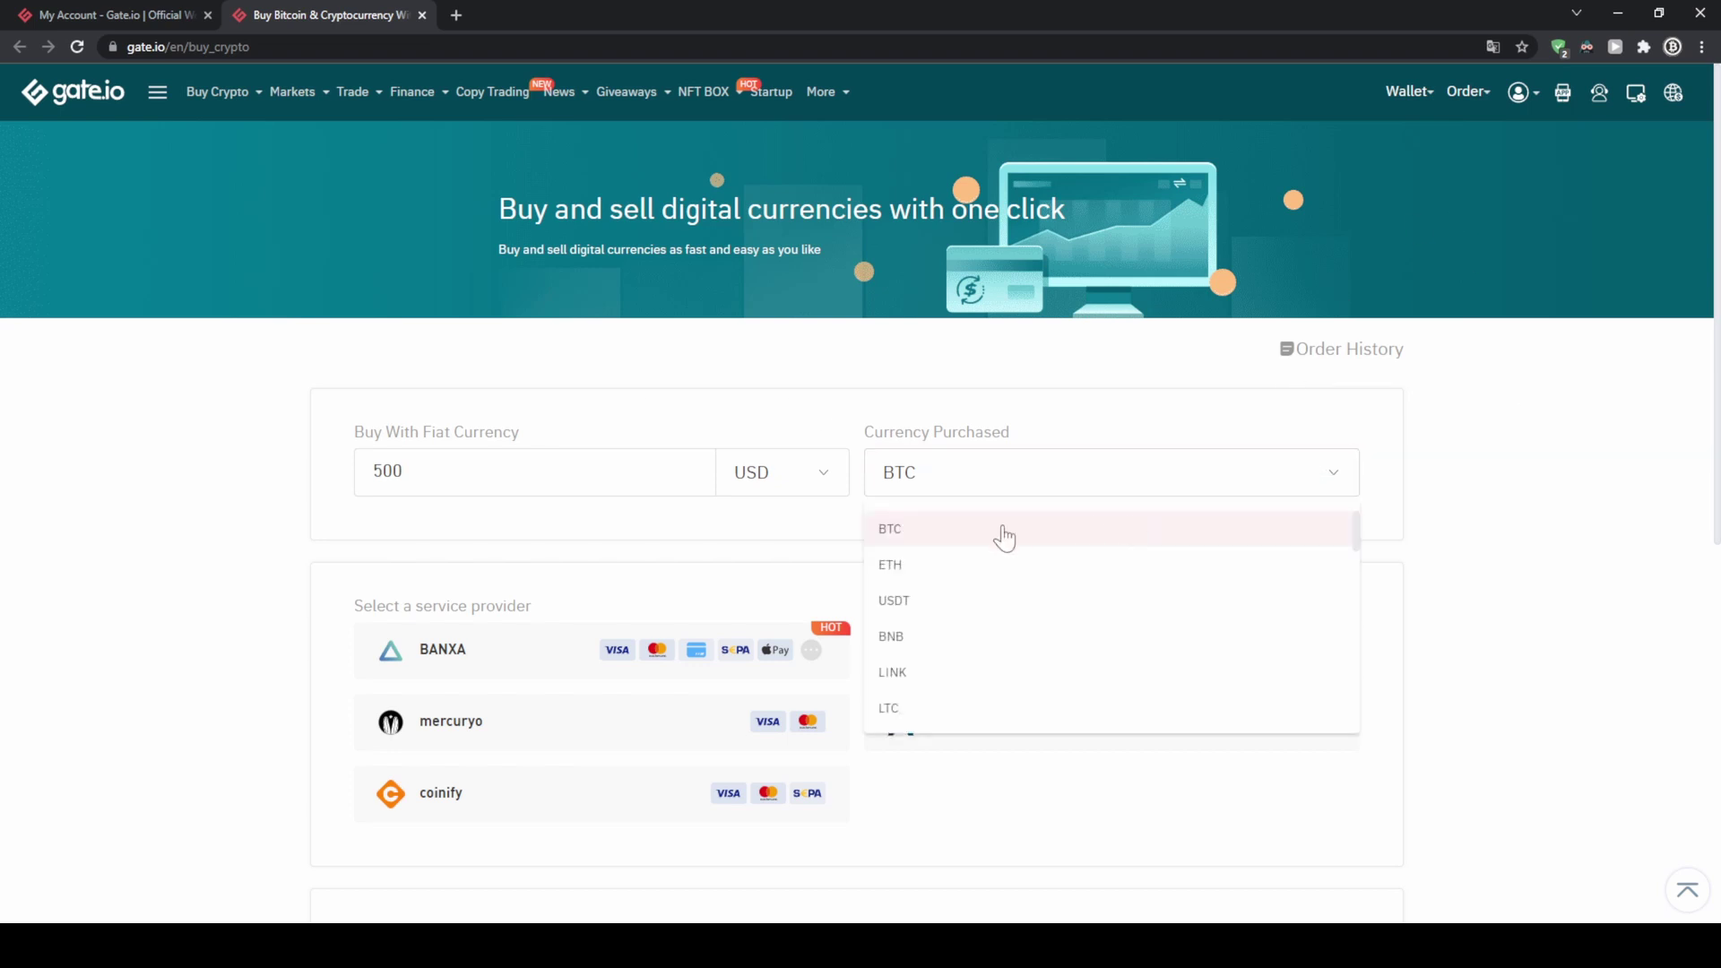
{"action": "scroll", "coordinate": [937, 574], "scroll_direction": "down", "scroll_amount": 3}
{"action": "scroll", "coordinate": [943, 582], "scroll_direction": "up", "scroll_amount": 3}
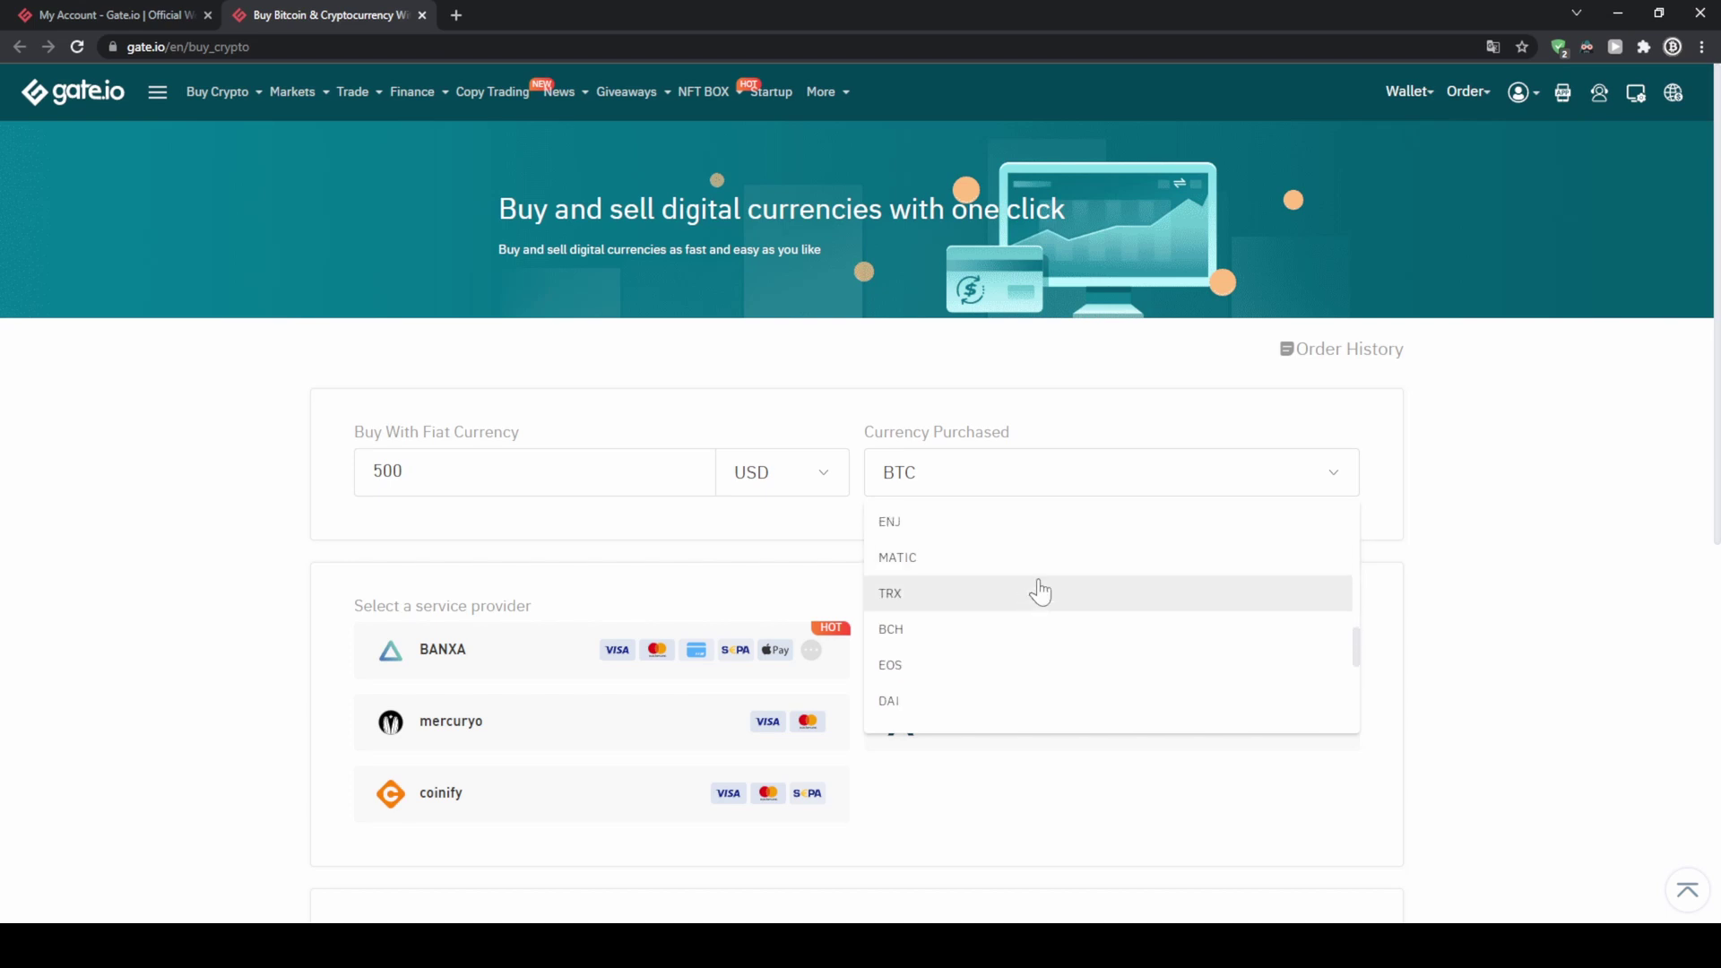
{"action": "scroll", "coordinate": [987, 619], "scroll_direction": "up", "scroll_amount": 2}
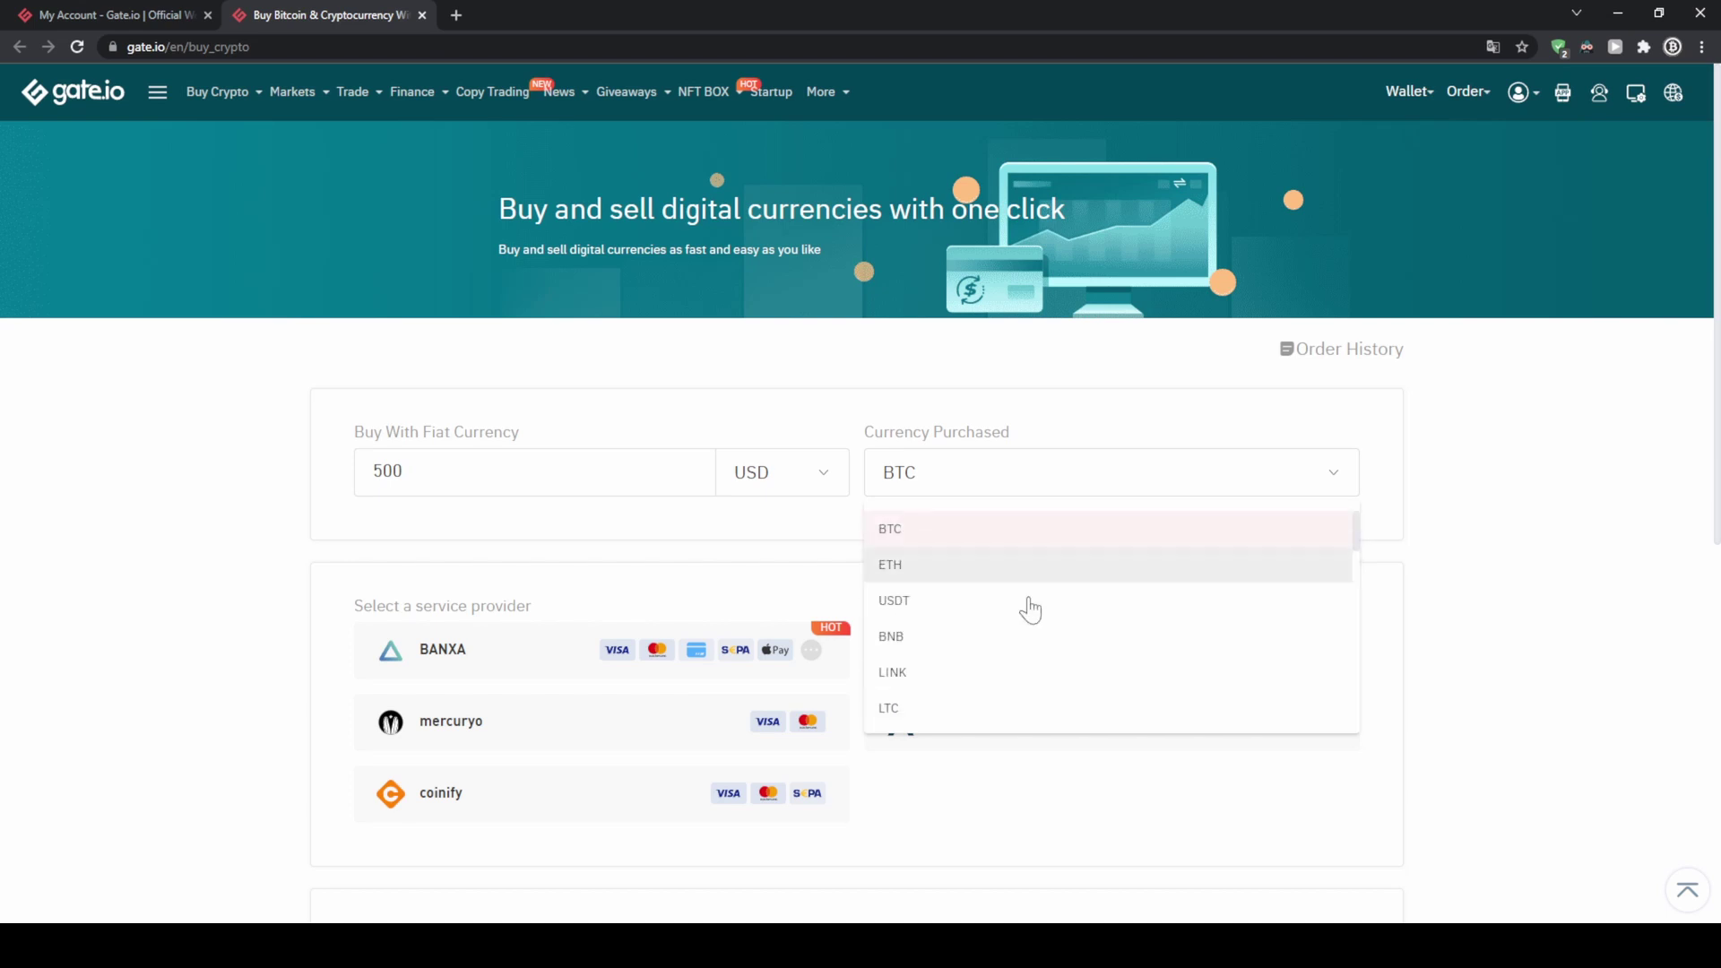
{"action": "left_click", "coordinate": [968, 599]}
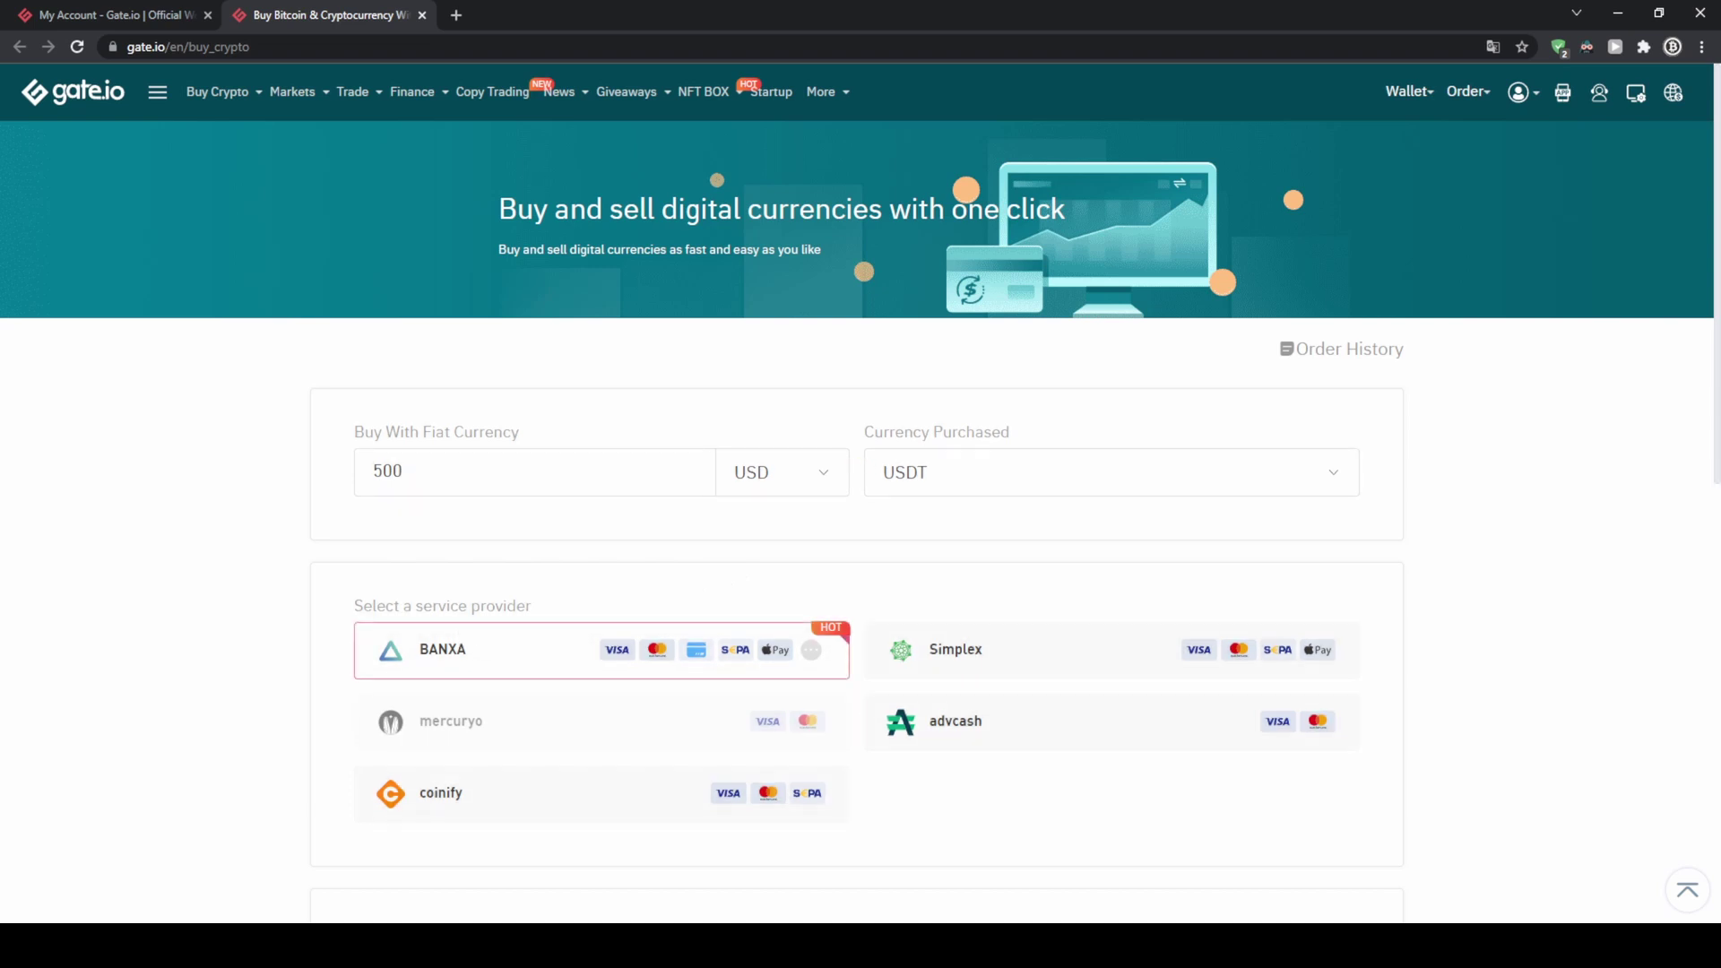
Step: Accept the BANXA disclaimer for the 500 USD purchase and create the order on the provider's site
{"action": "scroll", "coordinate": [326, 584], "scroll_direction": "down", "scroll_amount": 5}
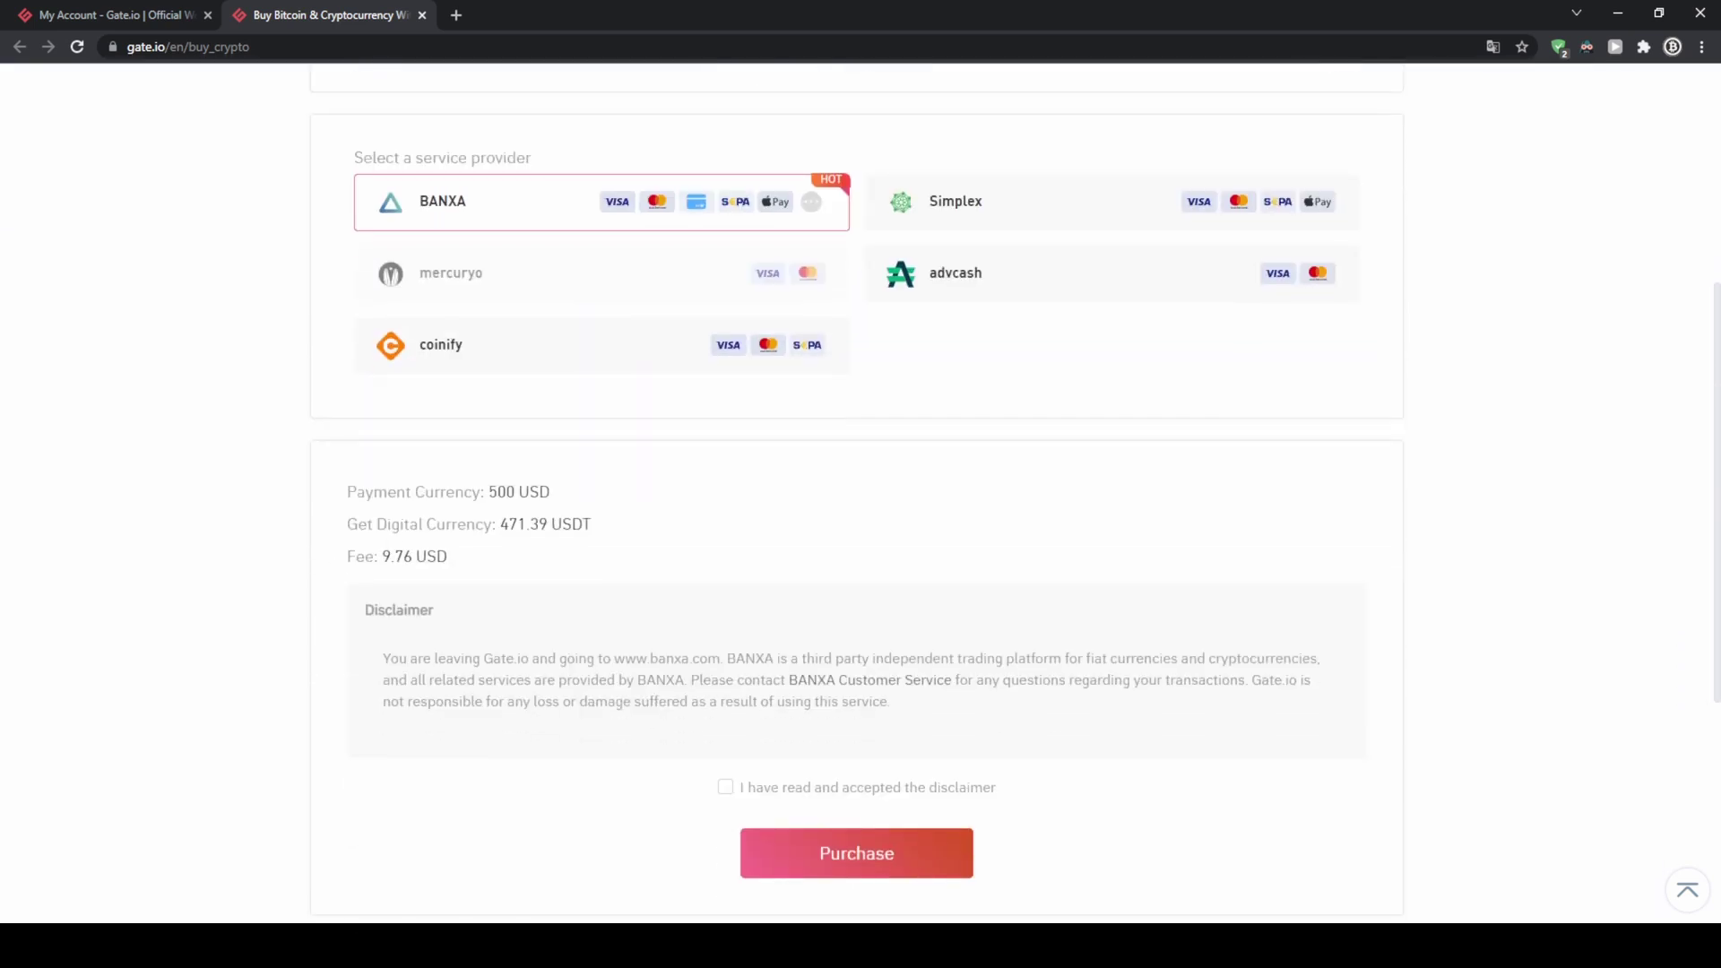
{"action": "left_click_drag", "start_coordinate": [499, 492], "coordinate": [551, 493]}
{"action": "left_click", "coordinate": [726, 788]}
{"action": "left_click", "coordinate": [895, 872]}
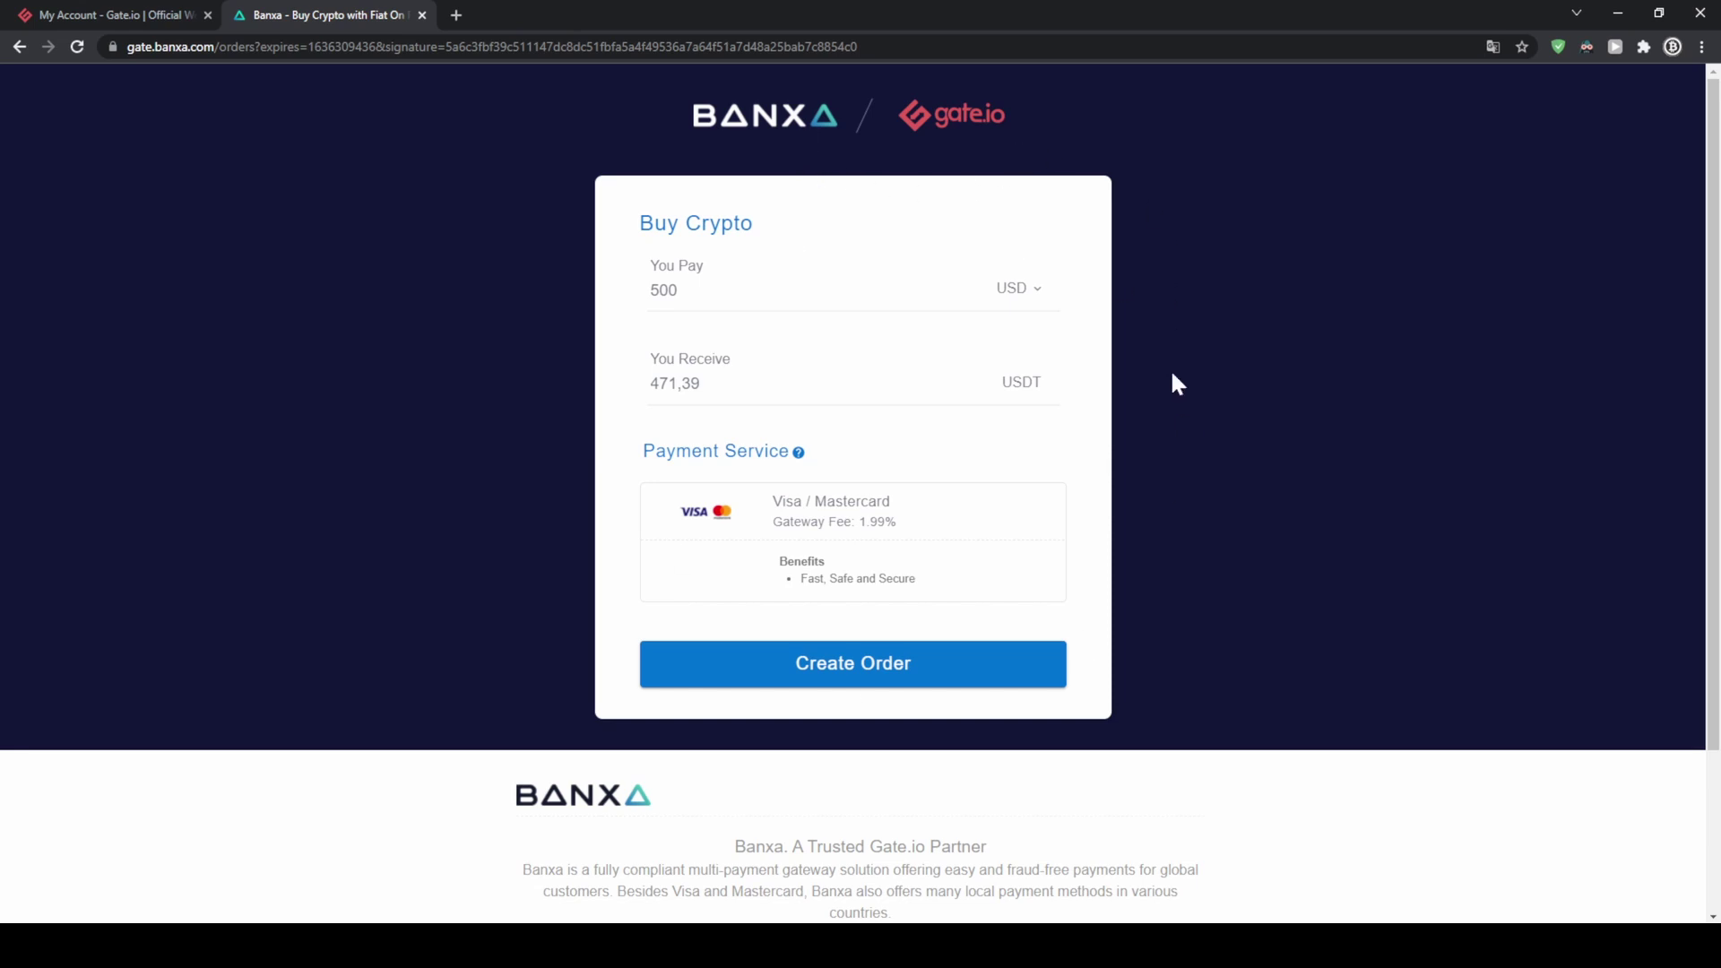
{"action": "left_click", "coordinate": [861, 668]}
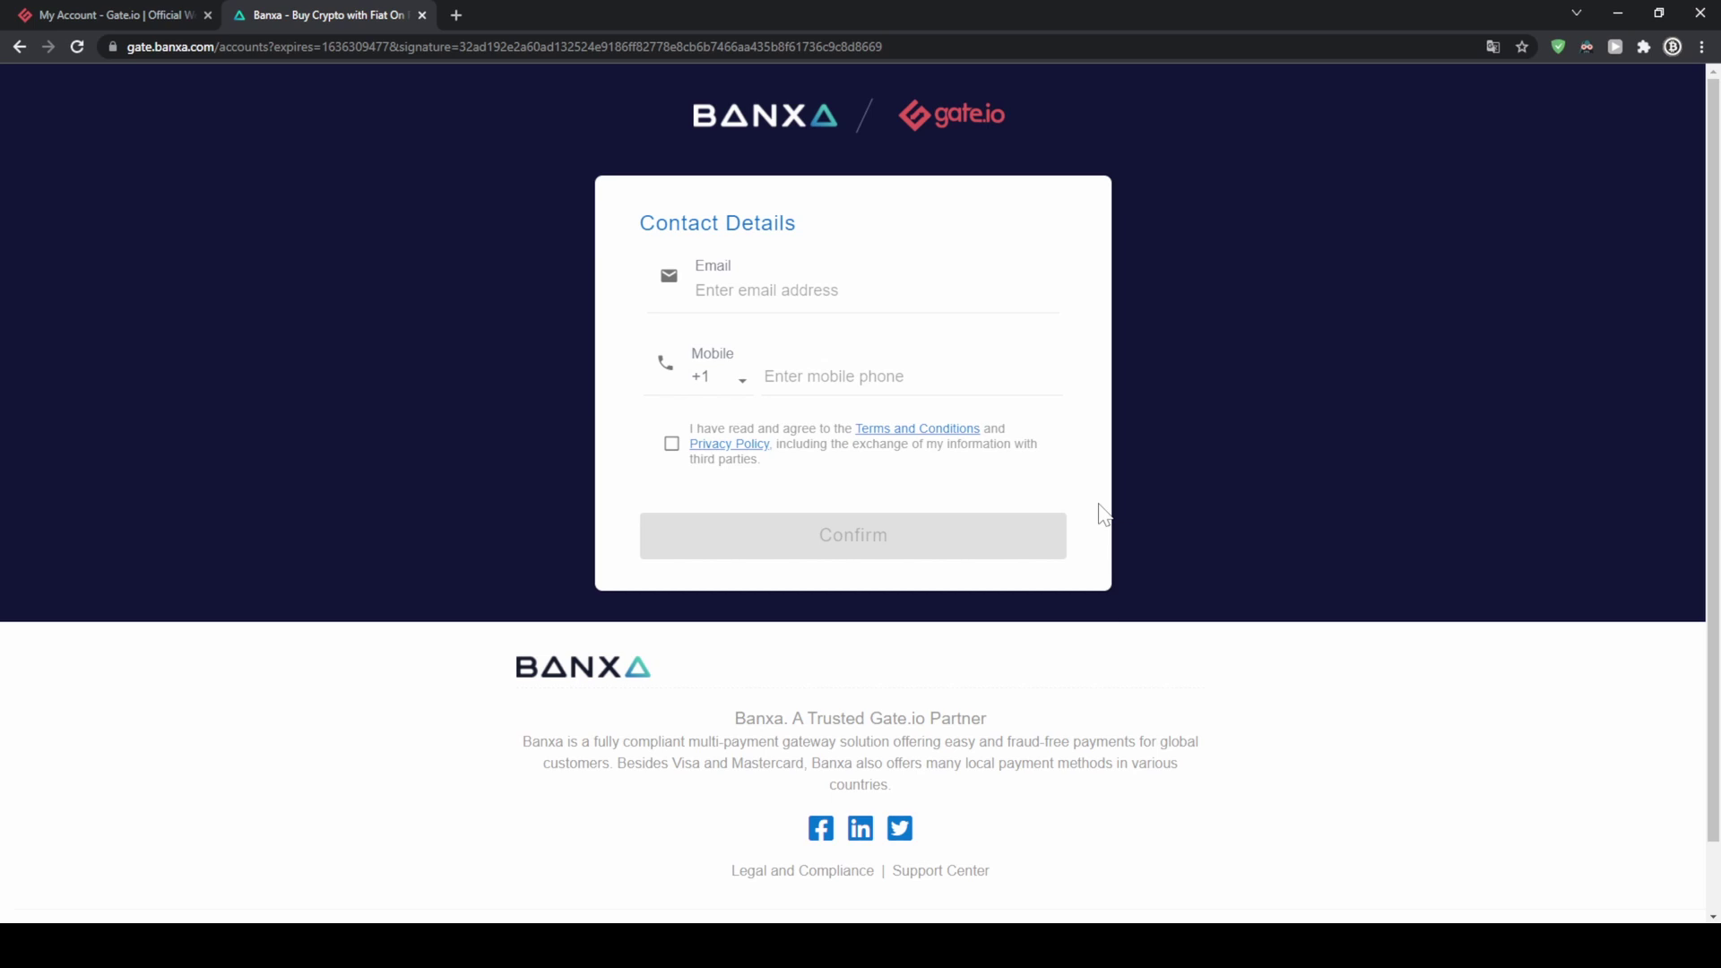
Step: Close the Banxa checkout and review the total asset value in the wallet's funds overview
{"action": "key", "text": "ctrl+w"}
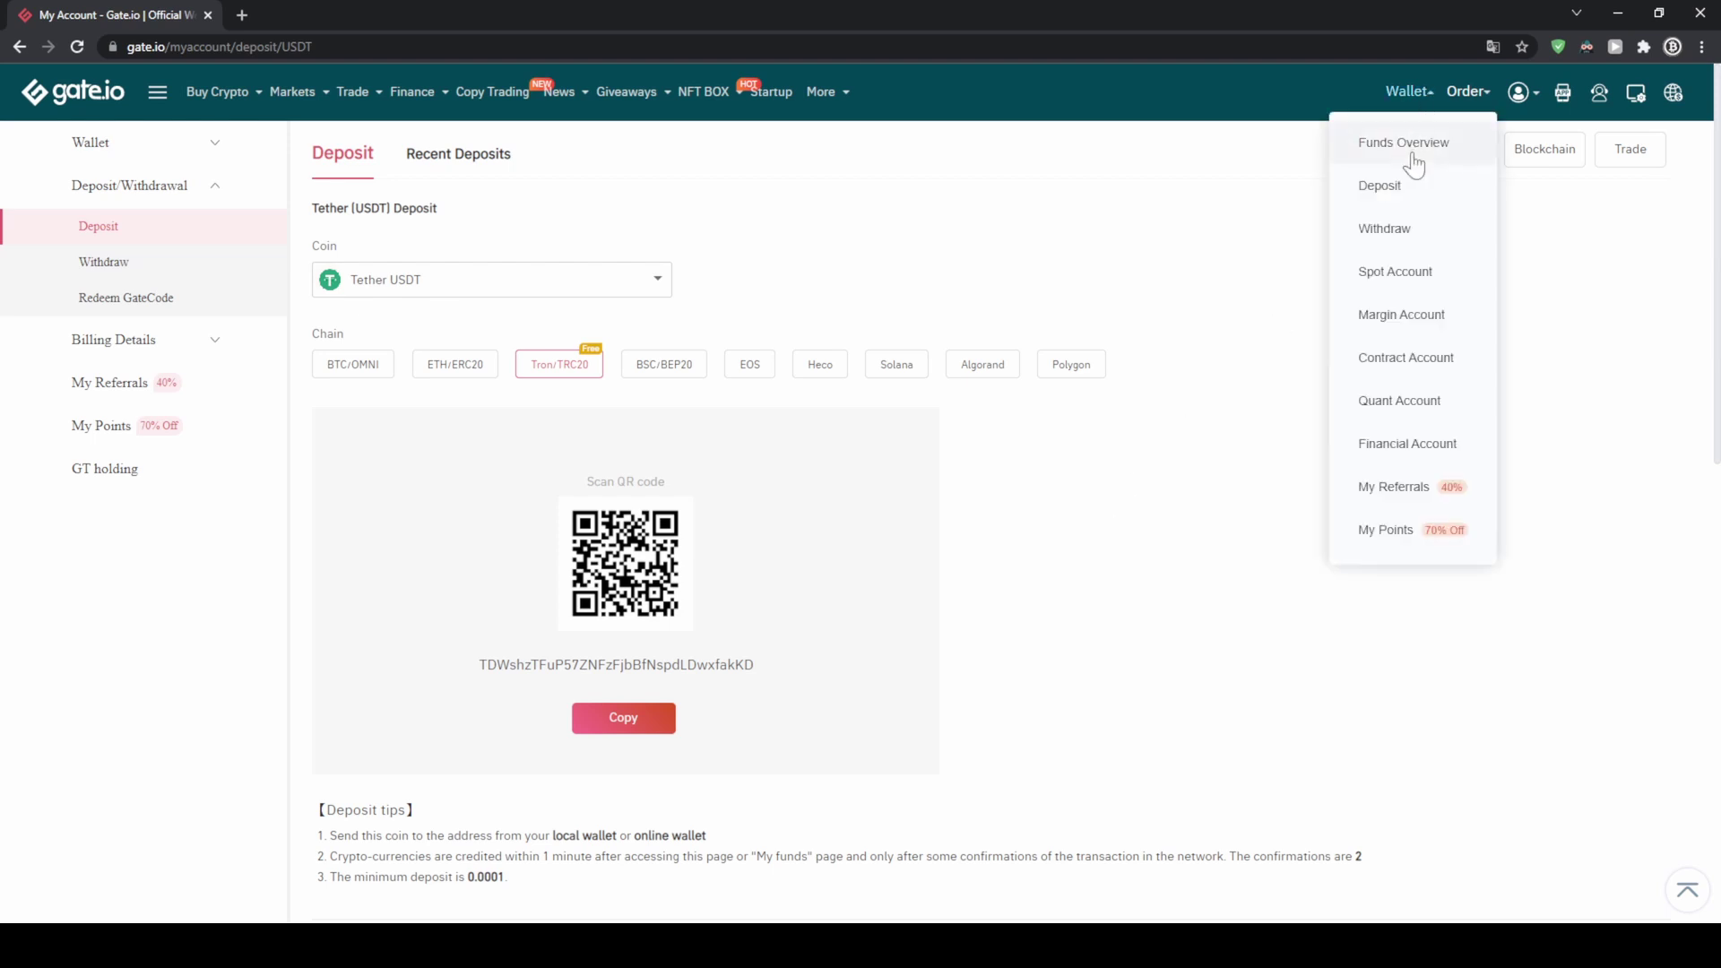
{"action": "left_click", "coordinate": [1413, 161]}
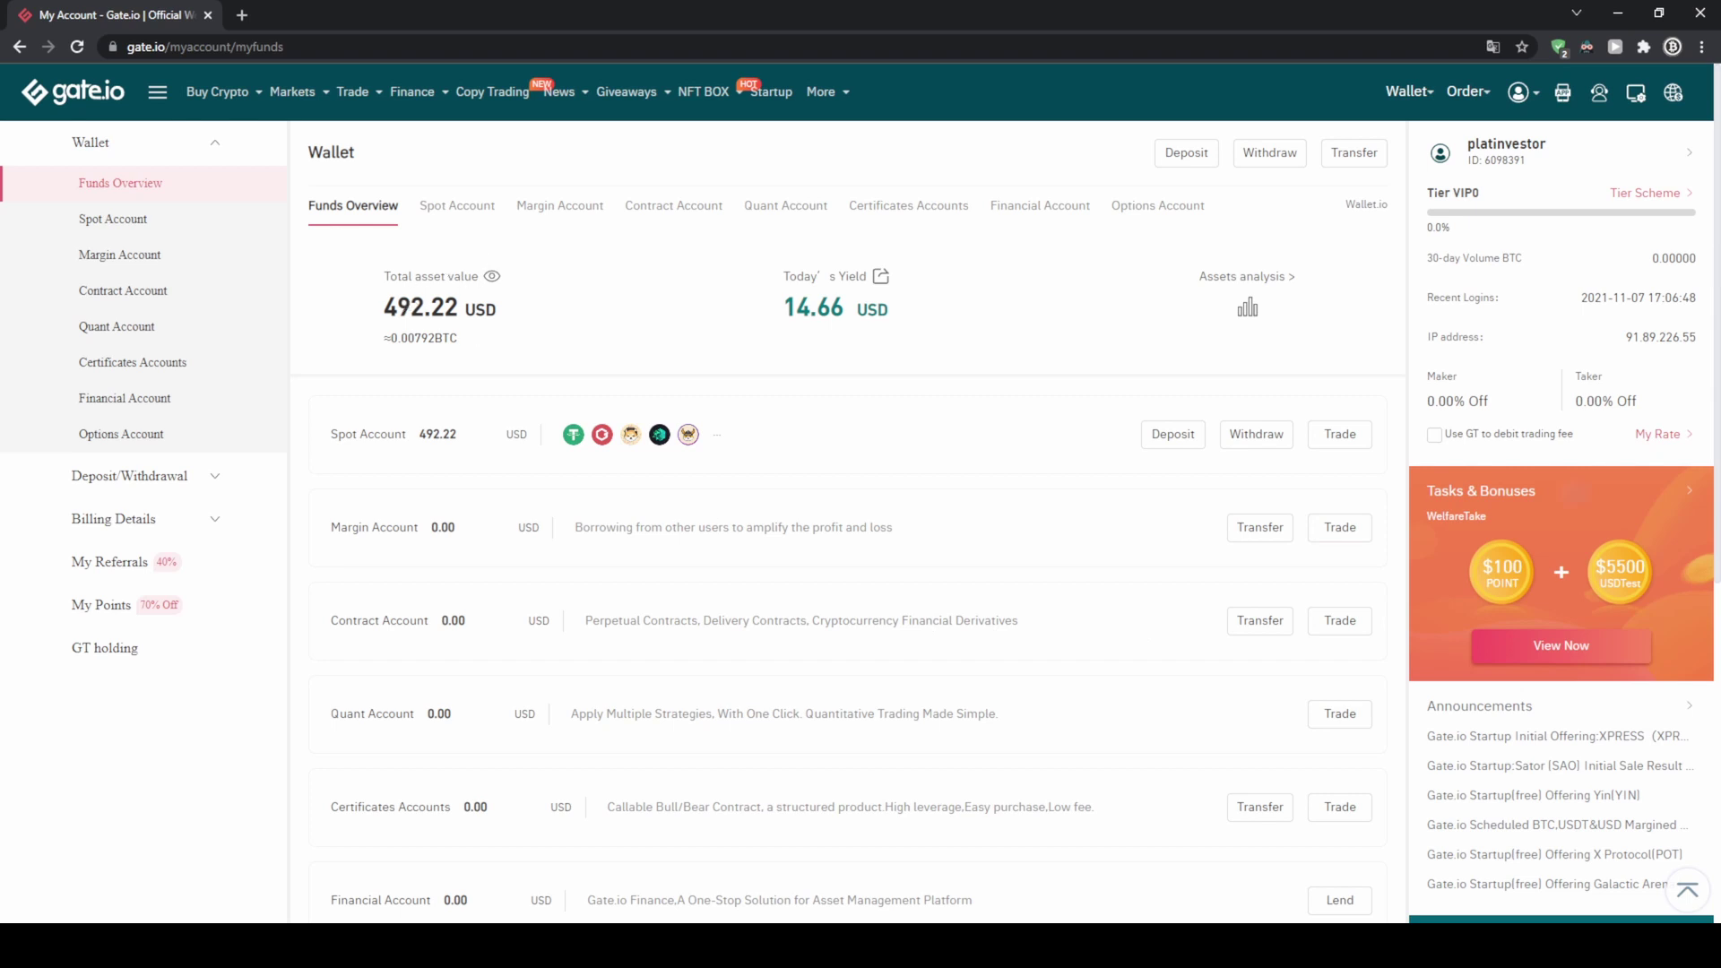
{"action": "left_click_drag", "start_coordinate": [382, 307], "coordinate": [511, 319]}
{"action": "left_click", "coordinate": [513, 324]}
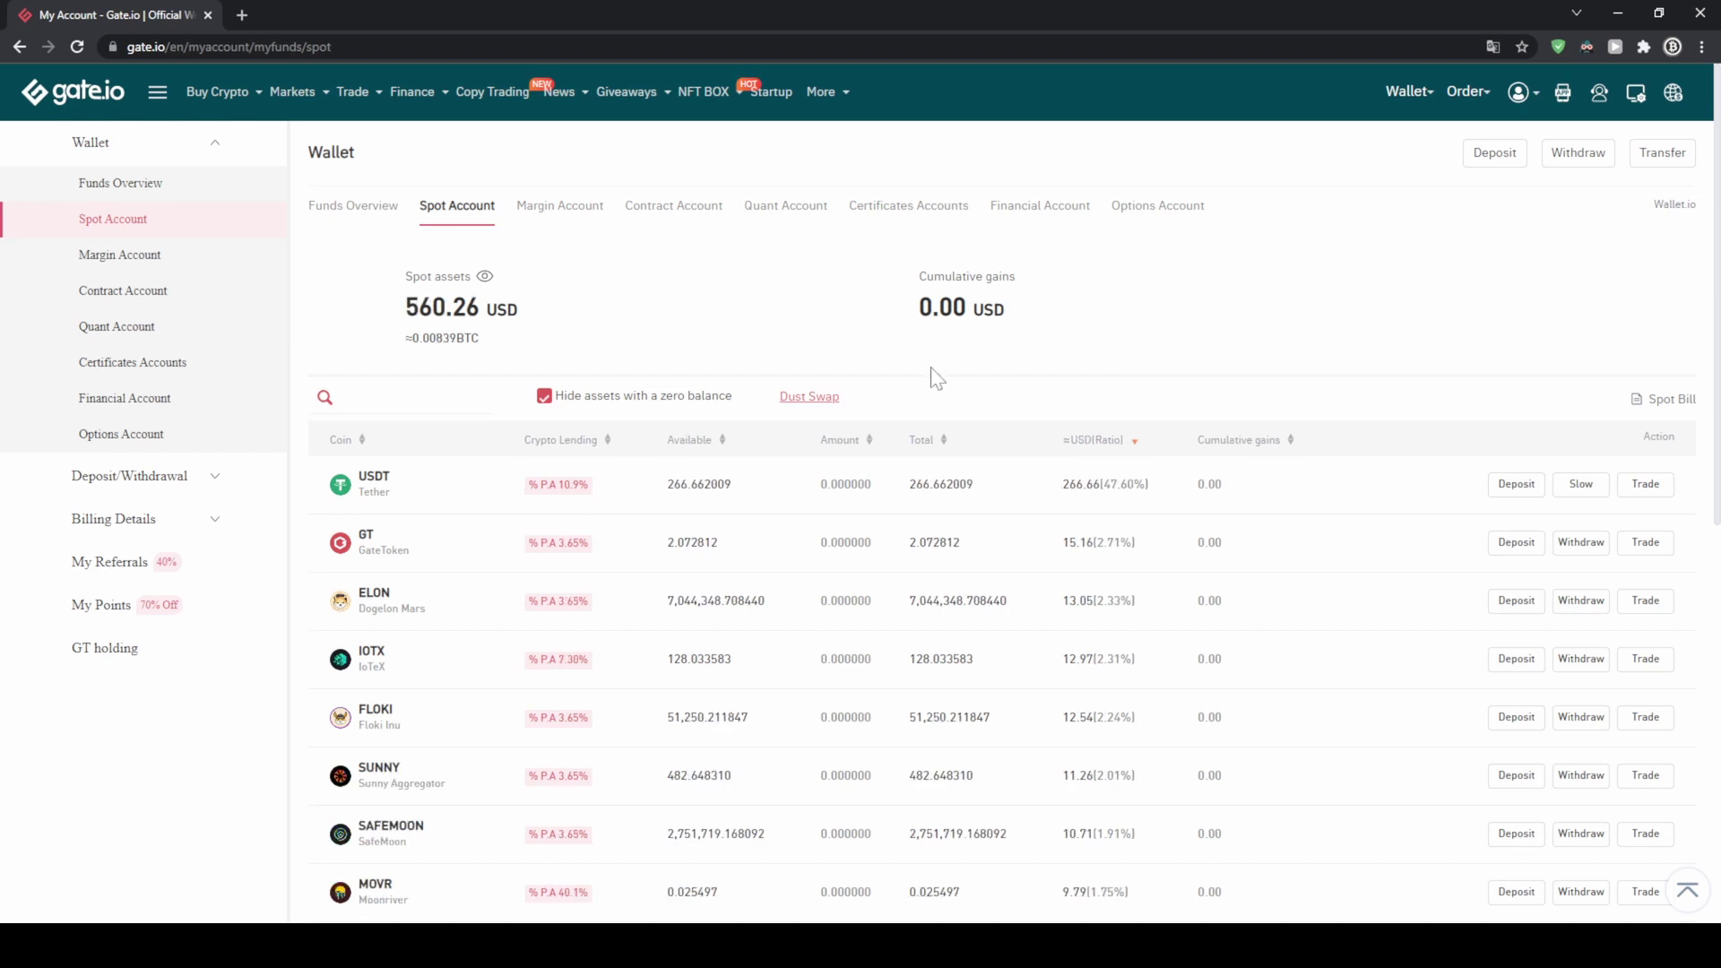
Step: Open the BTC/USDT spot trading page and look through the coin list and the limit order buy form
{"action": "mouse_move", "coordinate": [350, 106]}
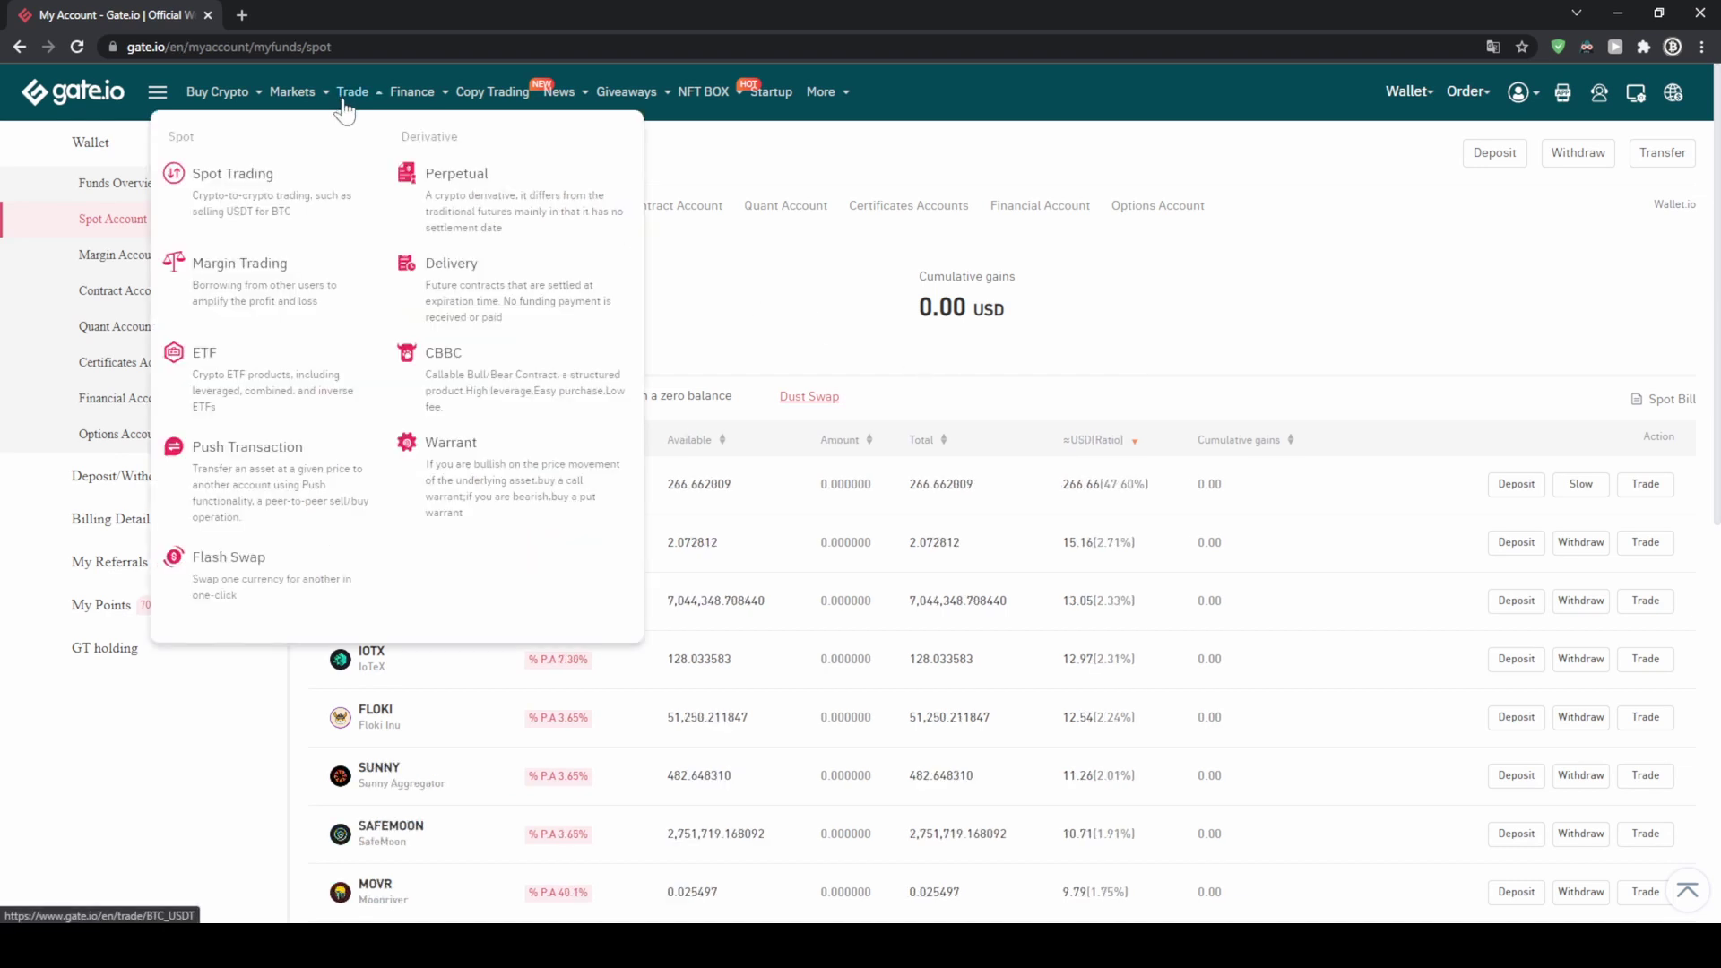
{"action": "left_click", "coordinate": [219, 205]}
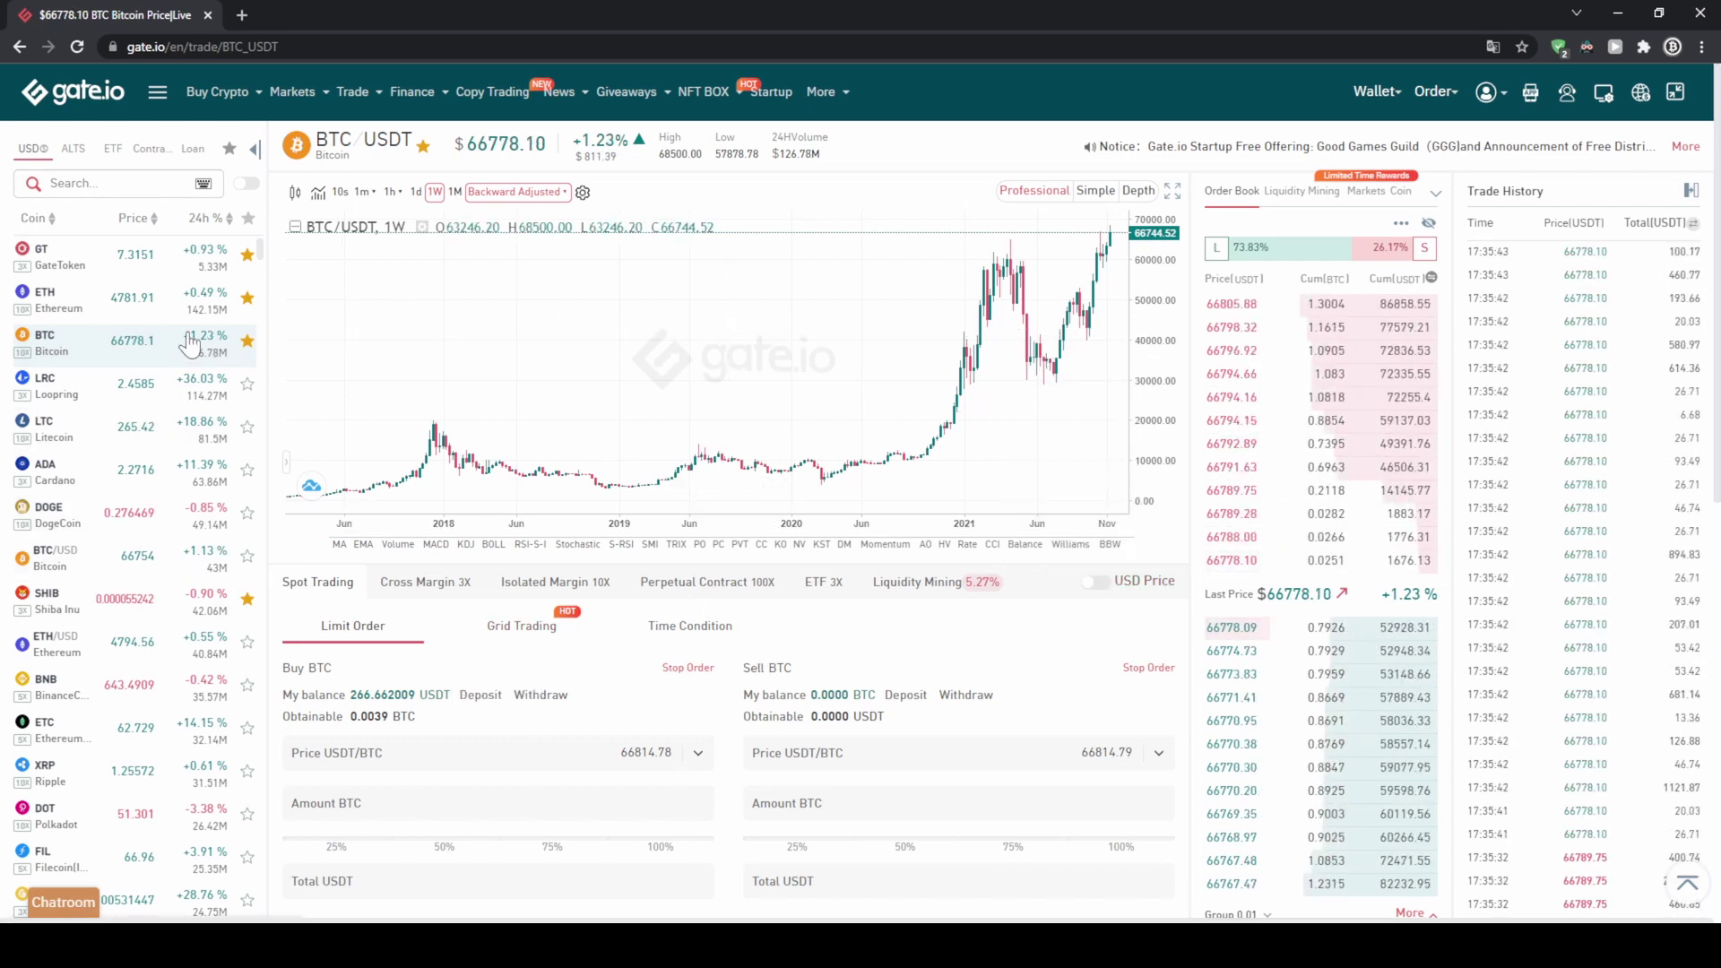
{"action": "scroll", "coordinate": [136, 394], "scroll_direction": "down", "scroll_amount": 3}
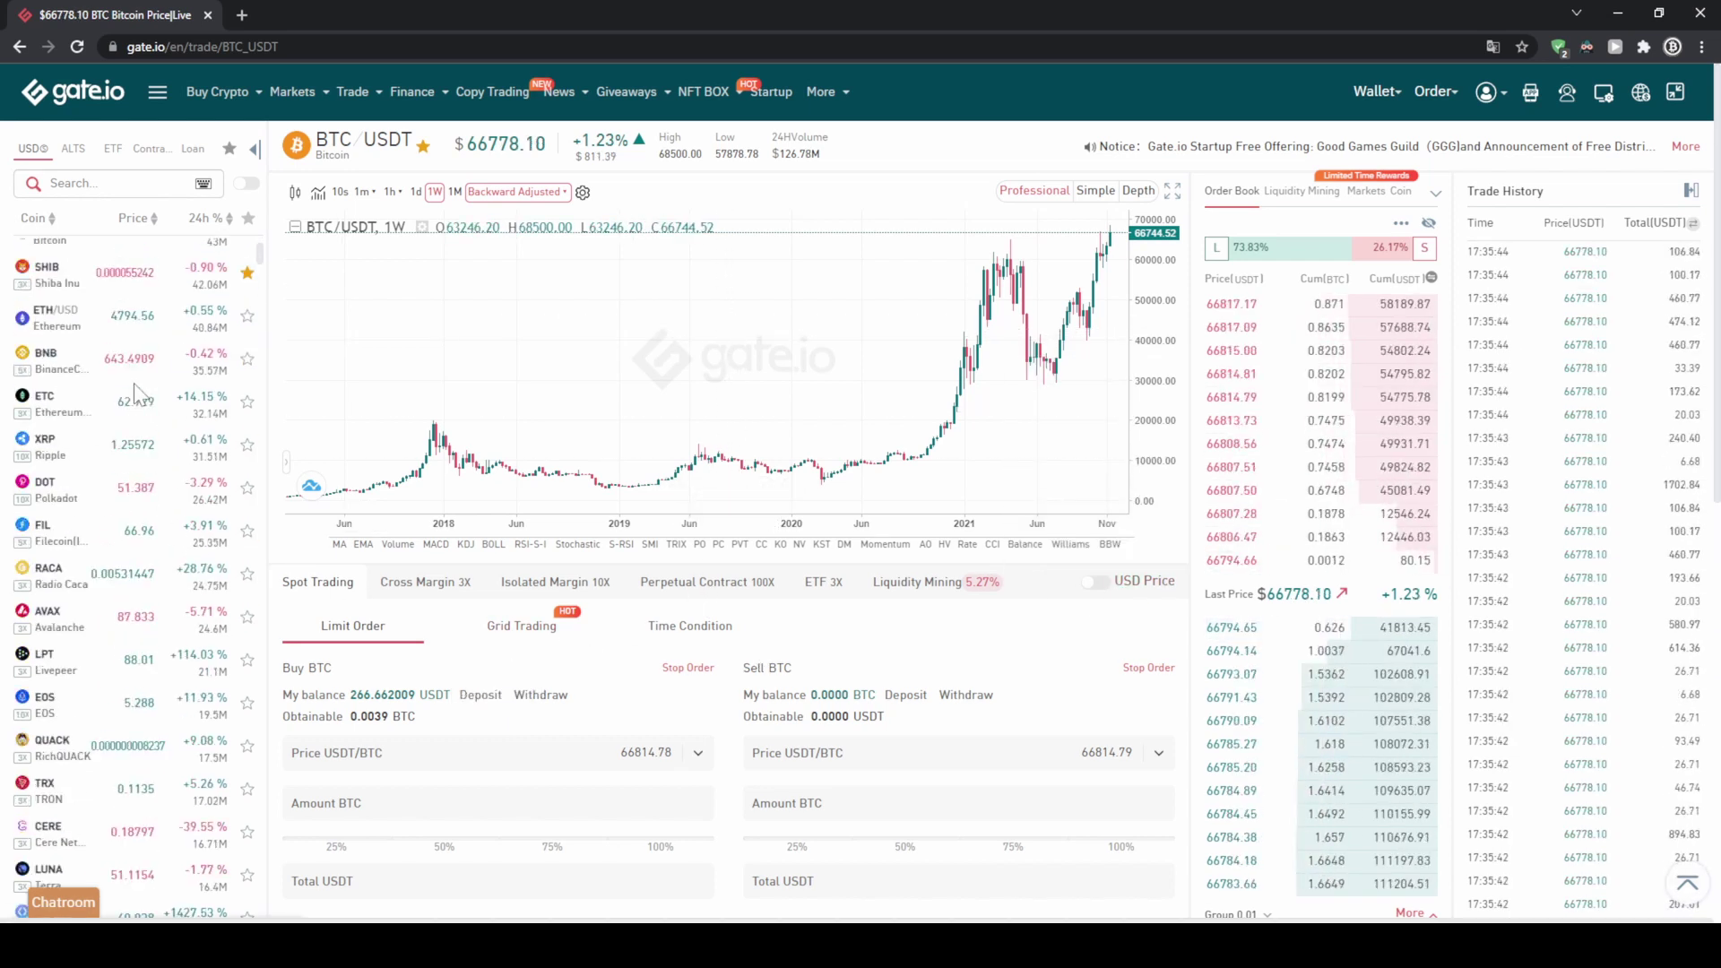
{"action": "scroll", "coordinate": [136, 394], "scroll_direction": "down", "scroll_amount": 10}
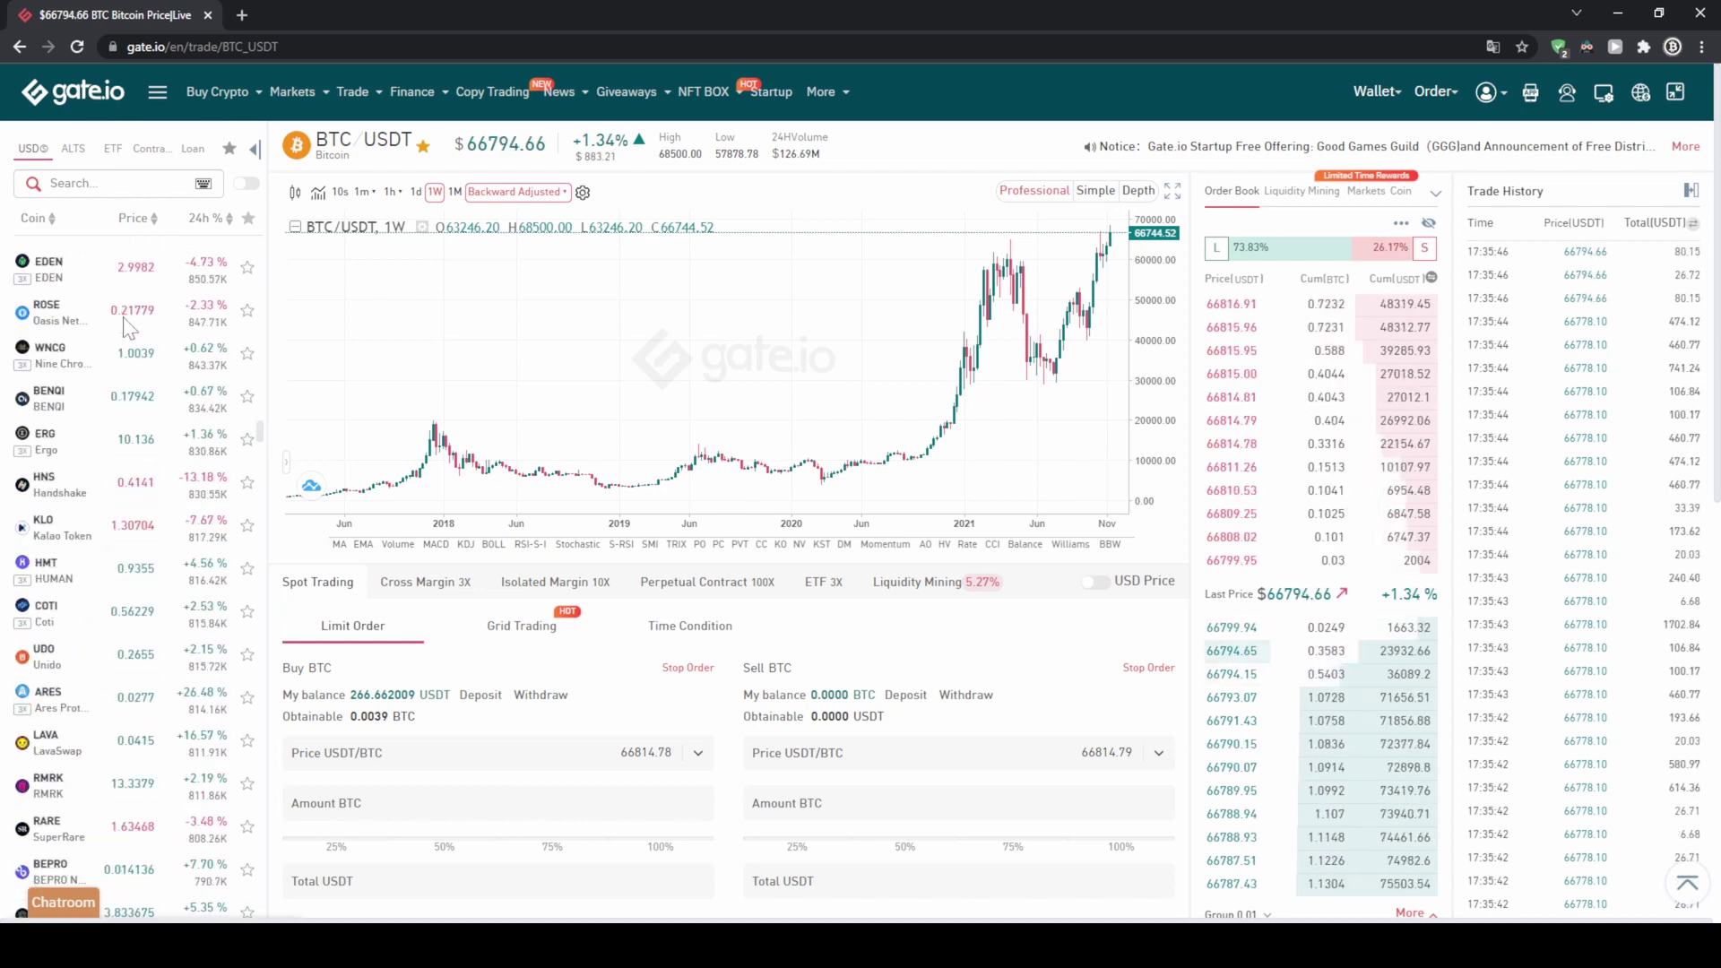
{"action": "scroll", "coordinate": [126, 328], "scroll_direction": "down", "scroll_amount": 5}
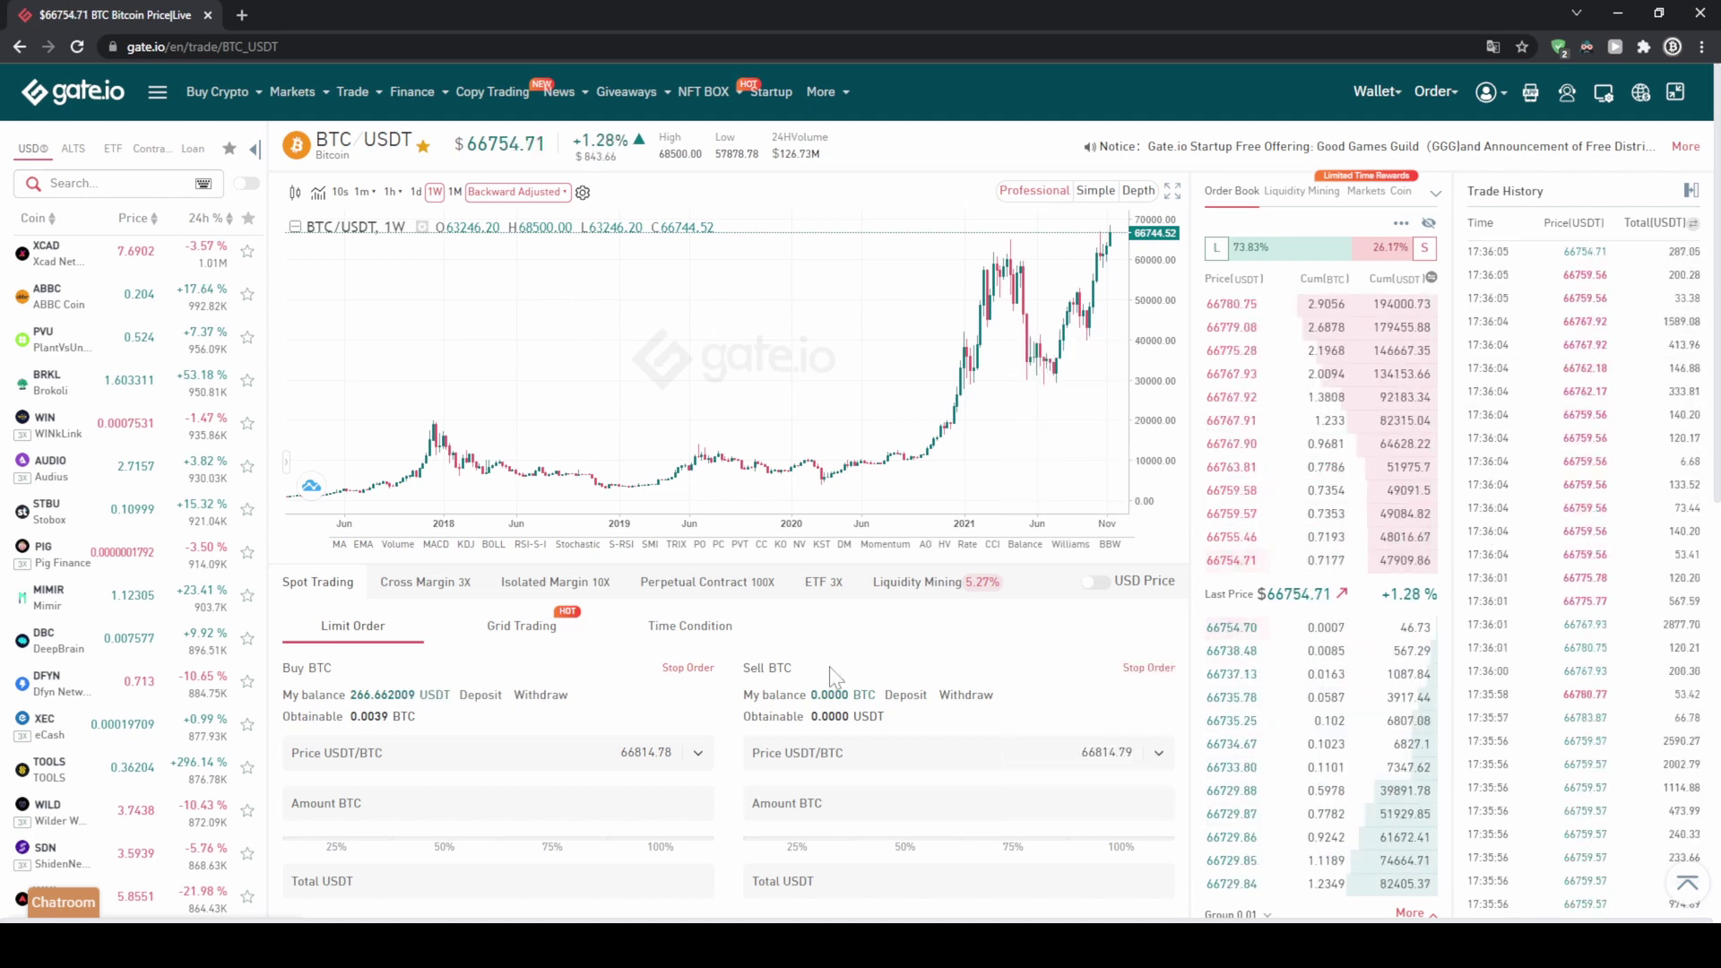
{"action": "scroll", "coordinate": [861, 492], "scroll_direction": "down", "scroll_amount": 1}
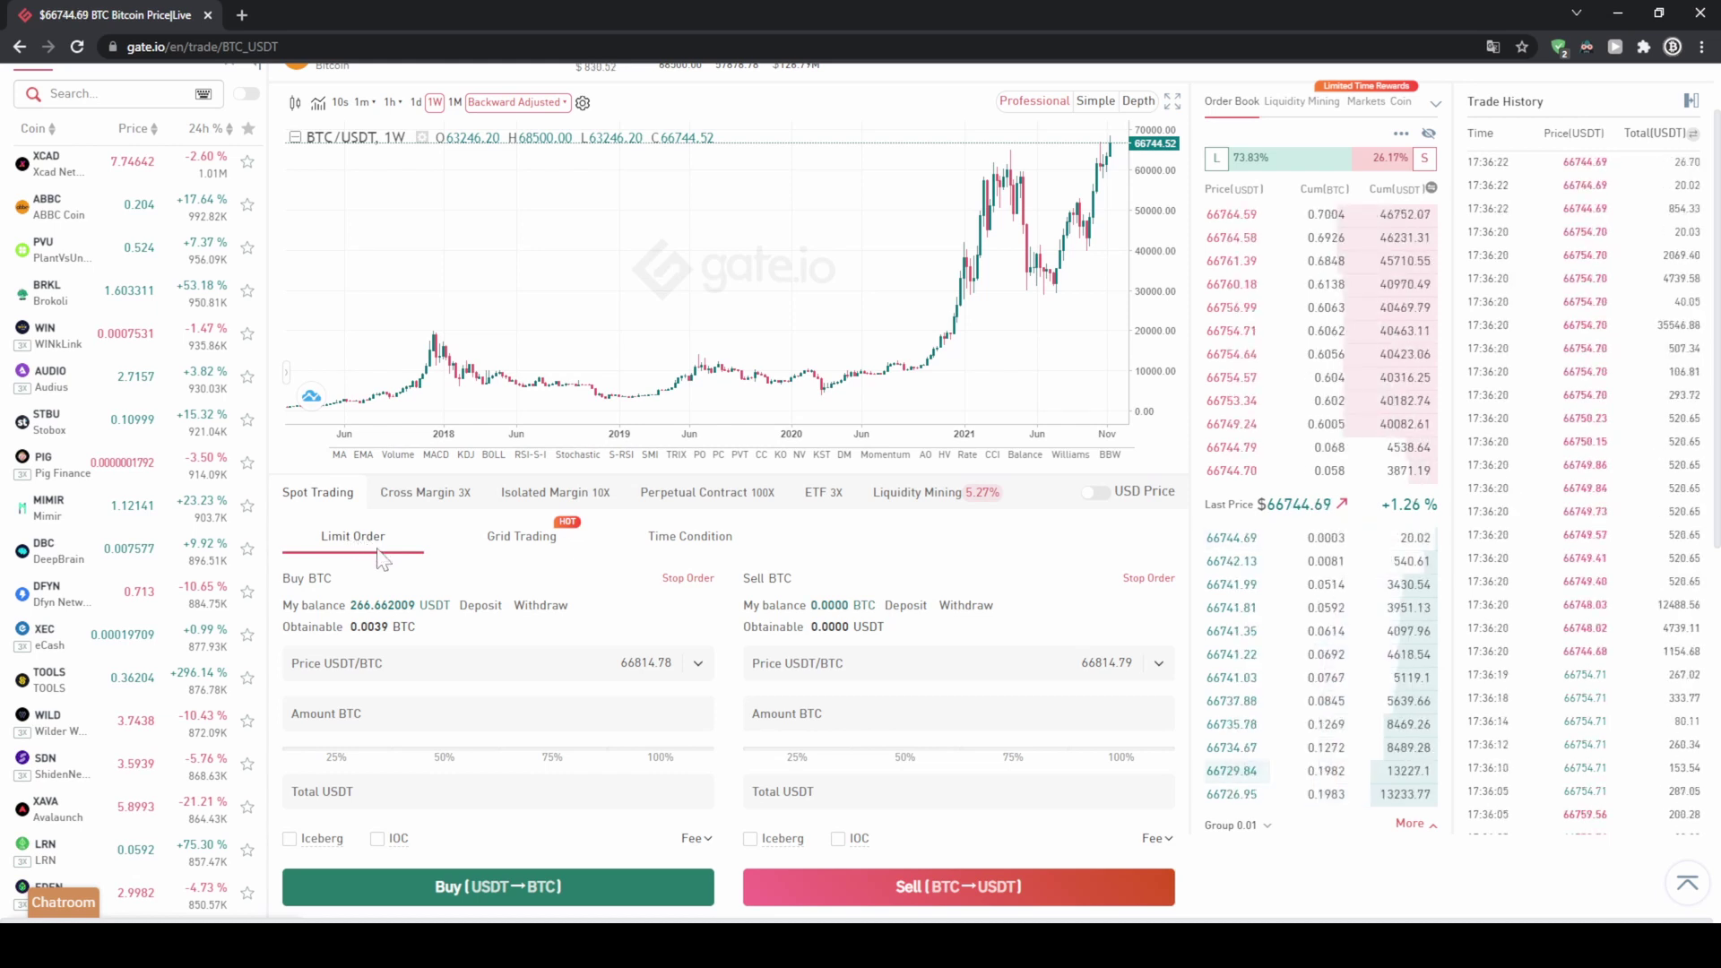
{"action": "double_click", "coordinate": [646, 662]}
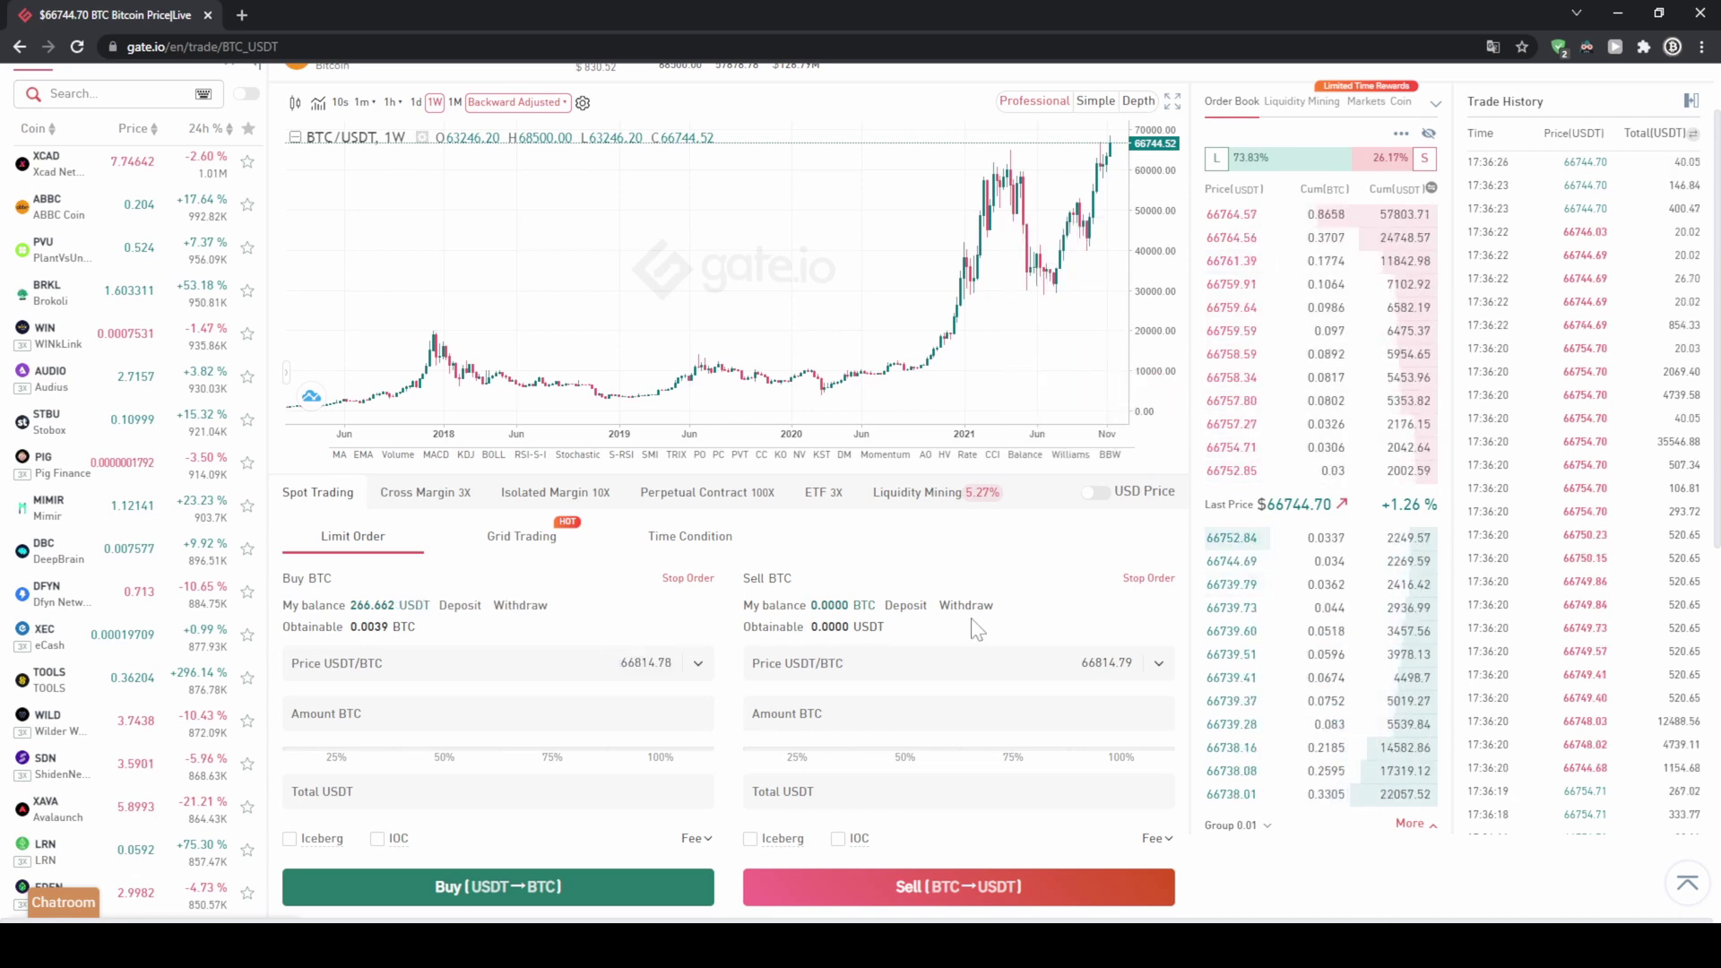
Step: Search the coin list for samo, open the SAMO/USDT spot trading pair and check the USDT balance available for buying
{"action": "left_click", "coordinate": [1297, 297]}
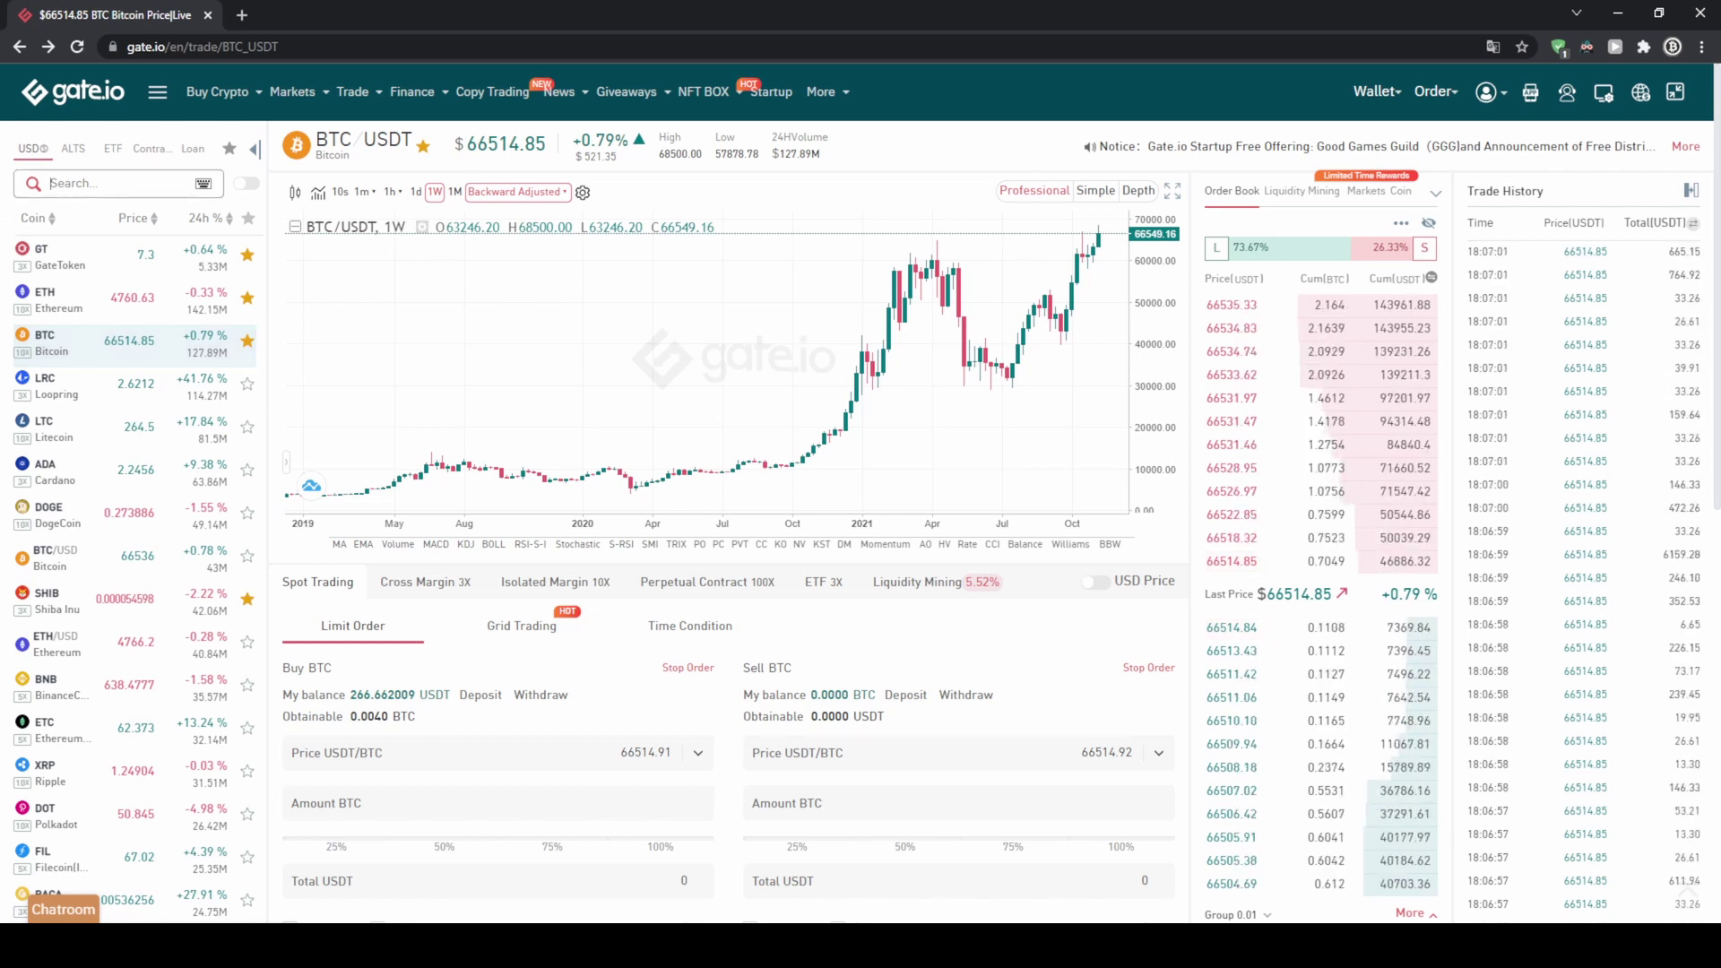
{"action": "type", "text": "samo"}
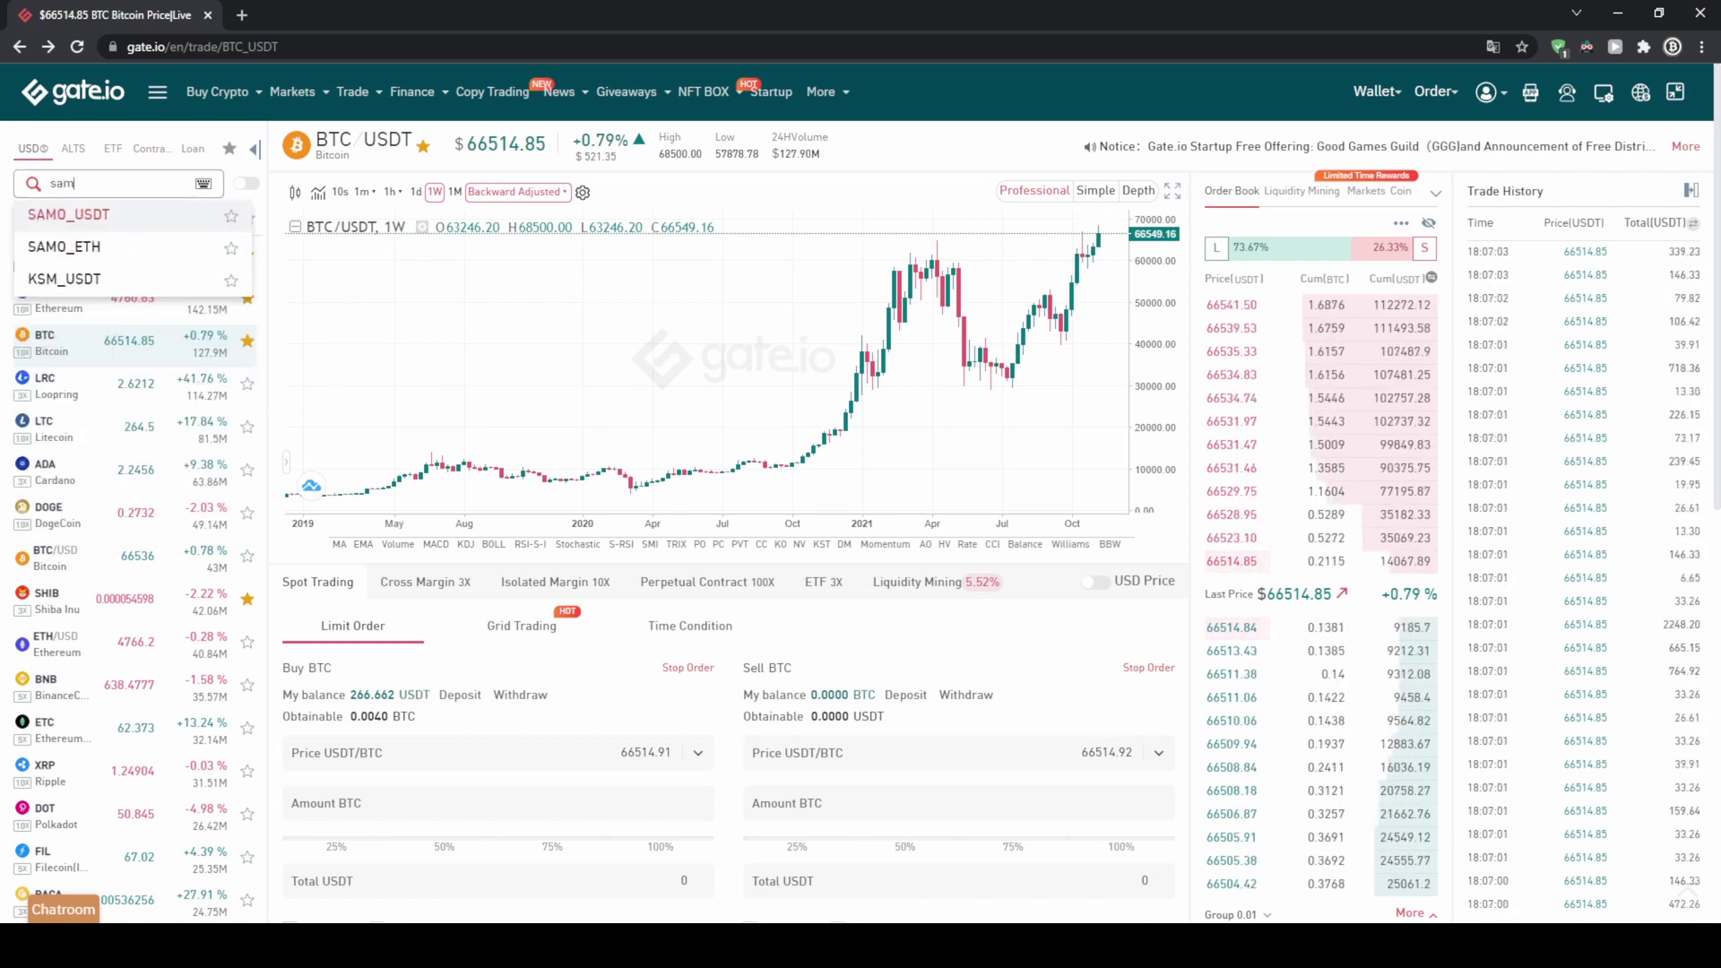
{"action": "left_click", "coordinate": [154, 218]}
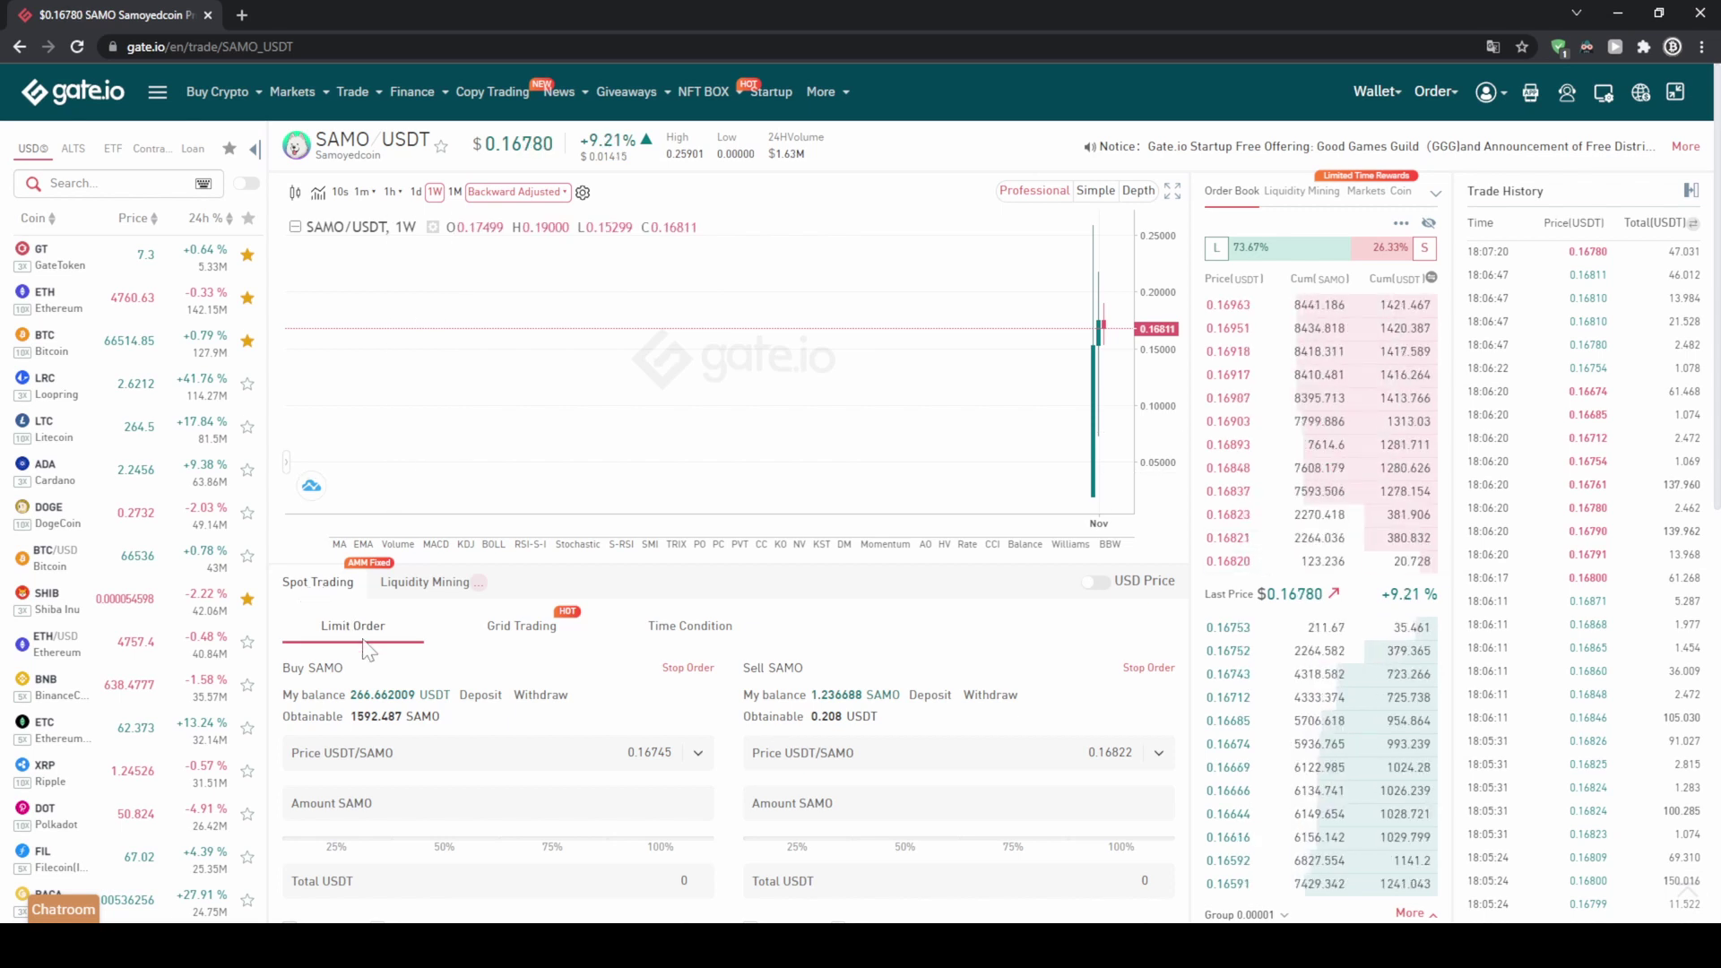
{"action": "left_click_drag", "start_coordinate": [378, 702], "coordinate": [450, 698]}
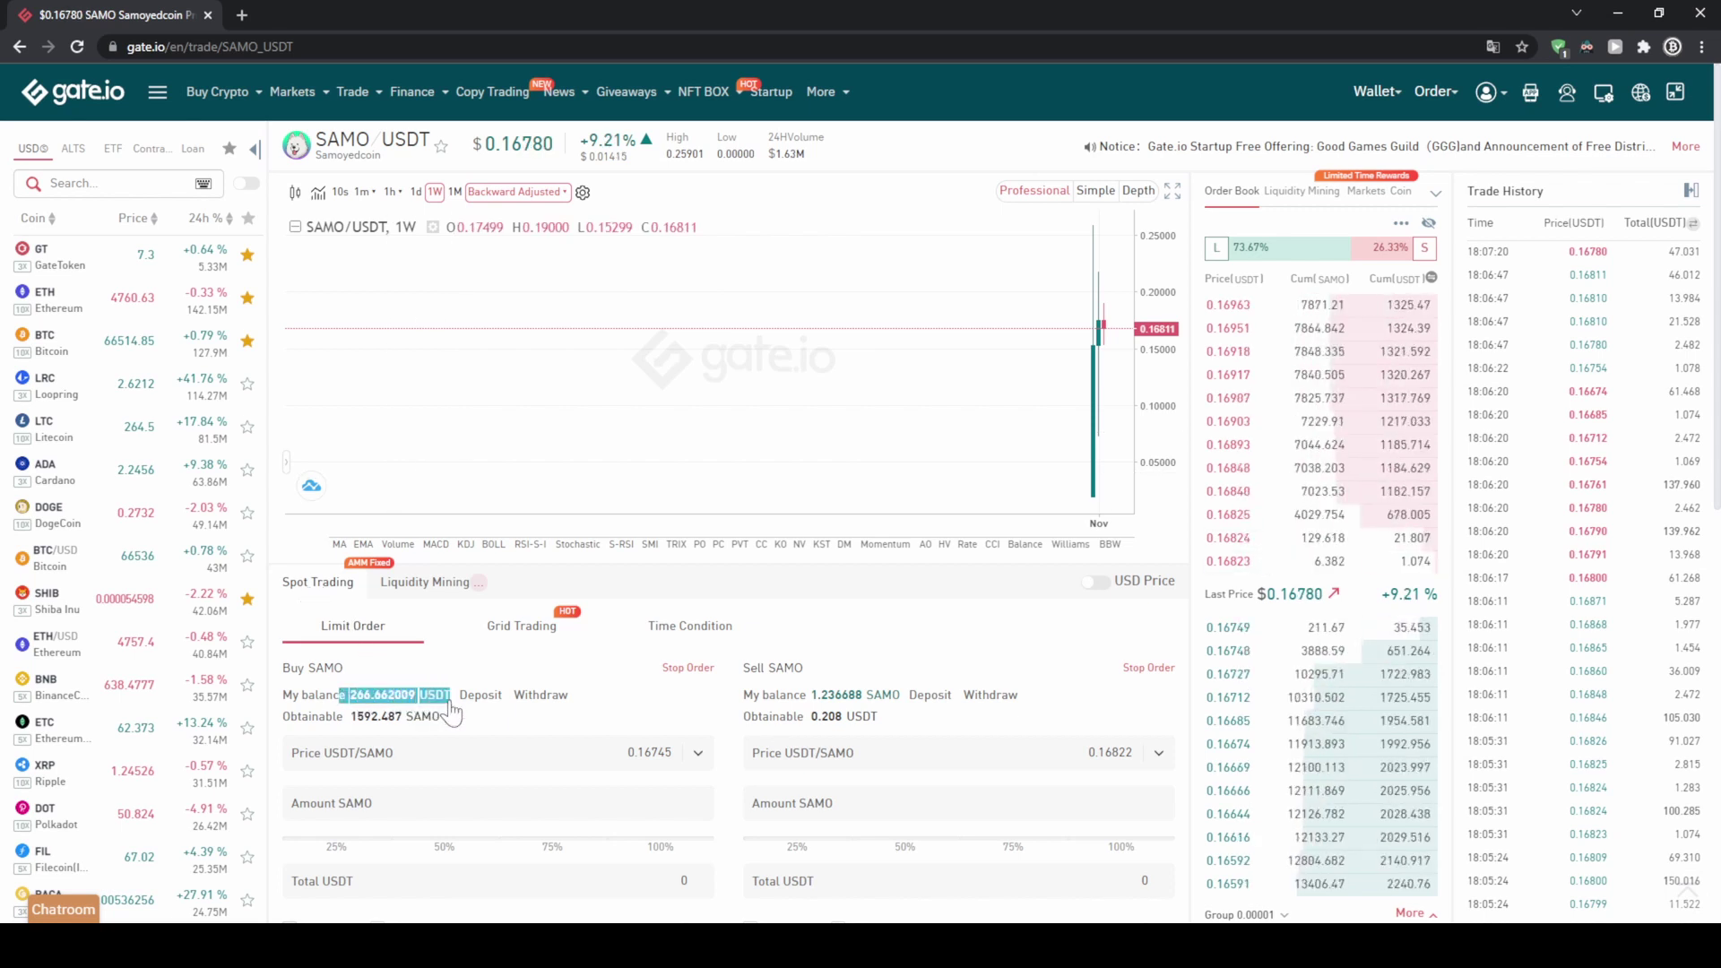
{"action": "left_click", "coordinate": [385, 672]}
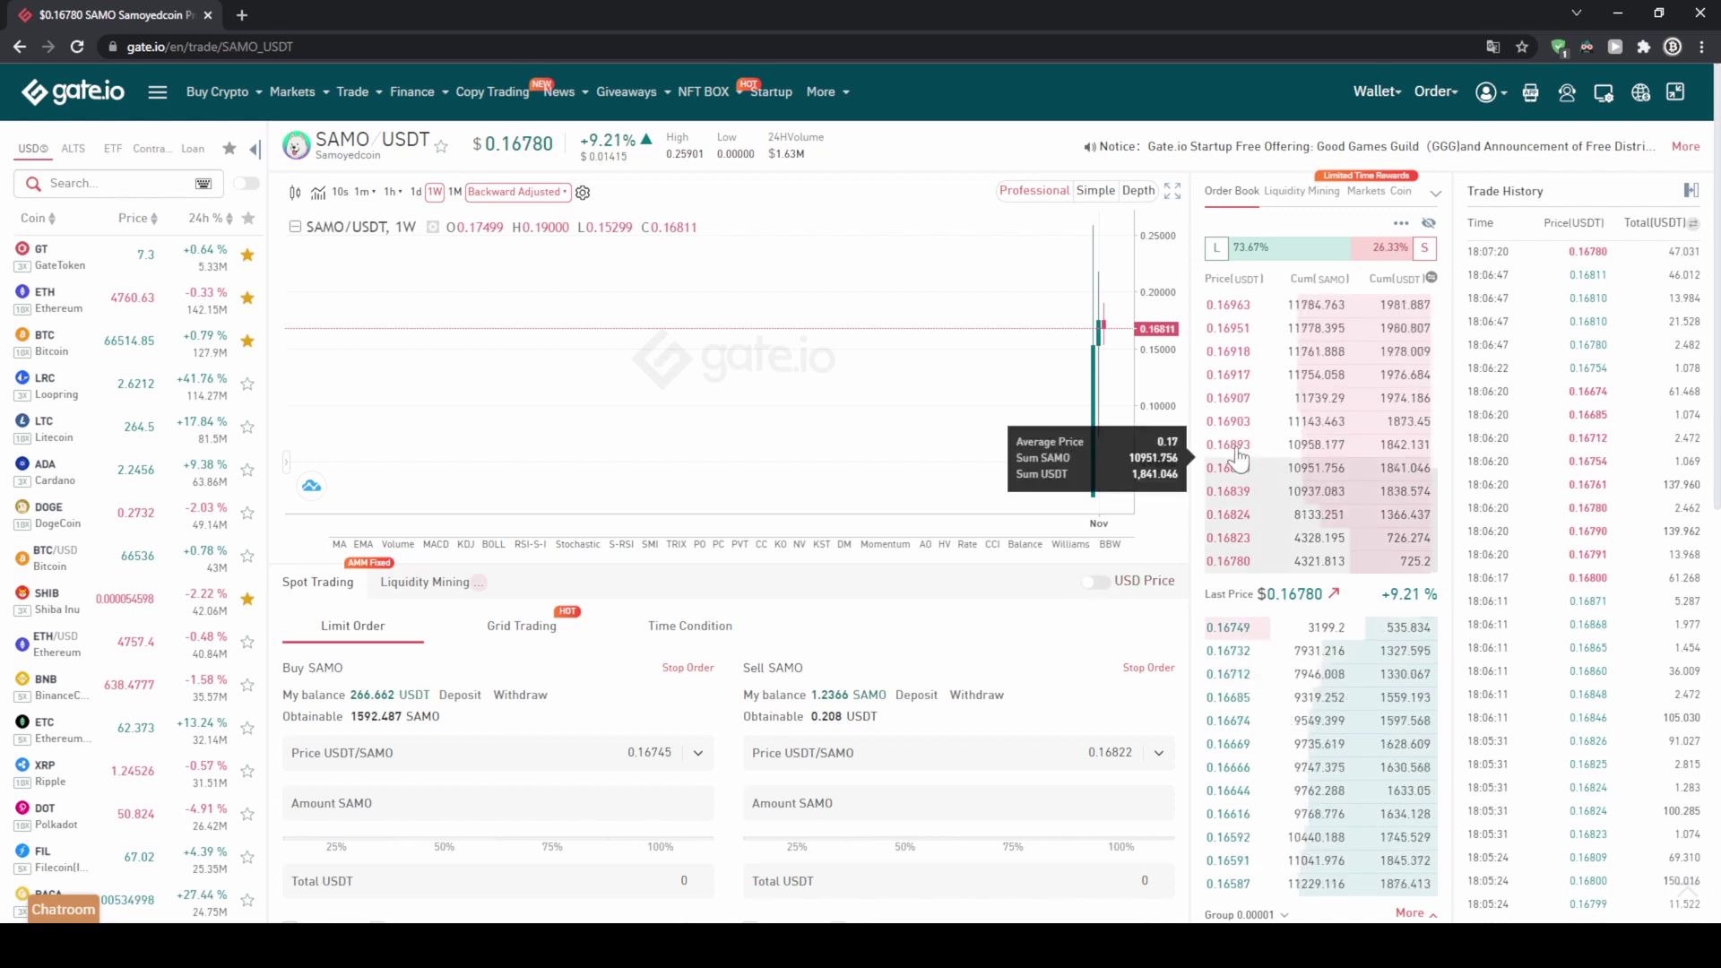
Step: Fill in the SAMO limit buy order with the order book price 0.16917 and 100% of the available USDT balance
{"action": "left_click", "coordinate": [1316, 391]}
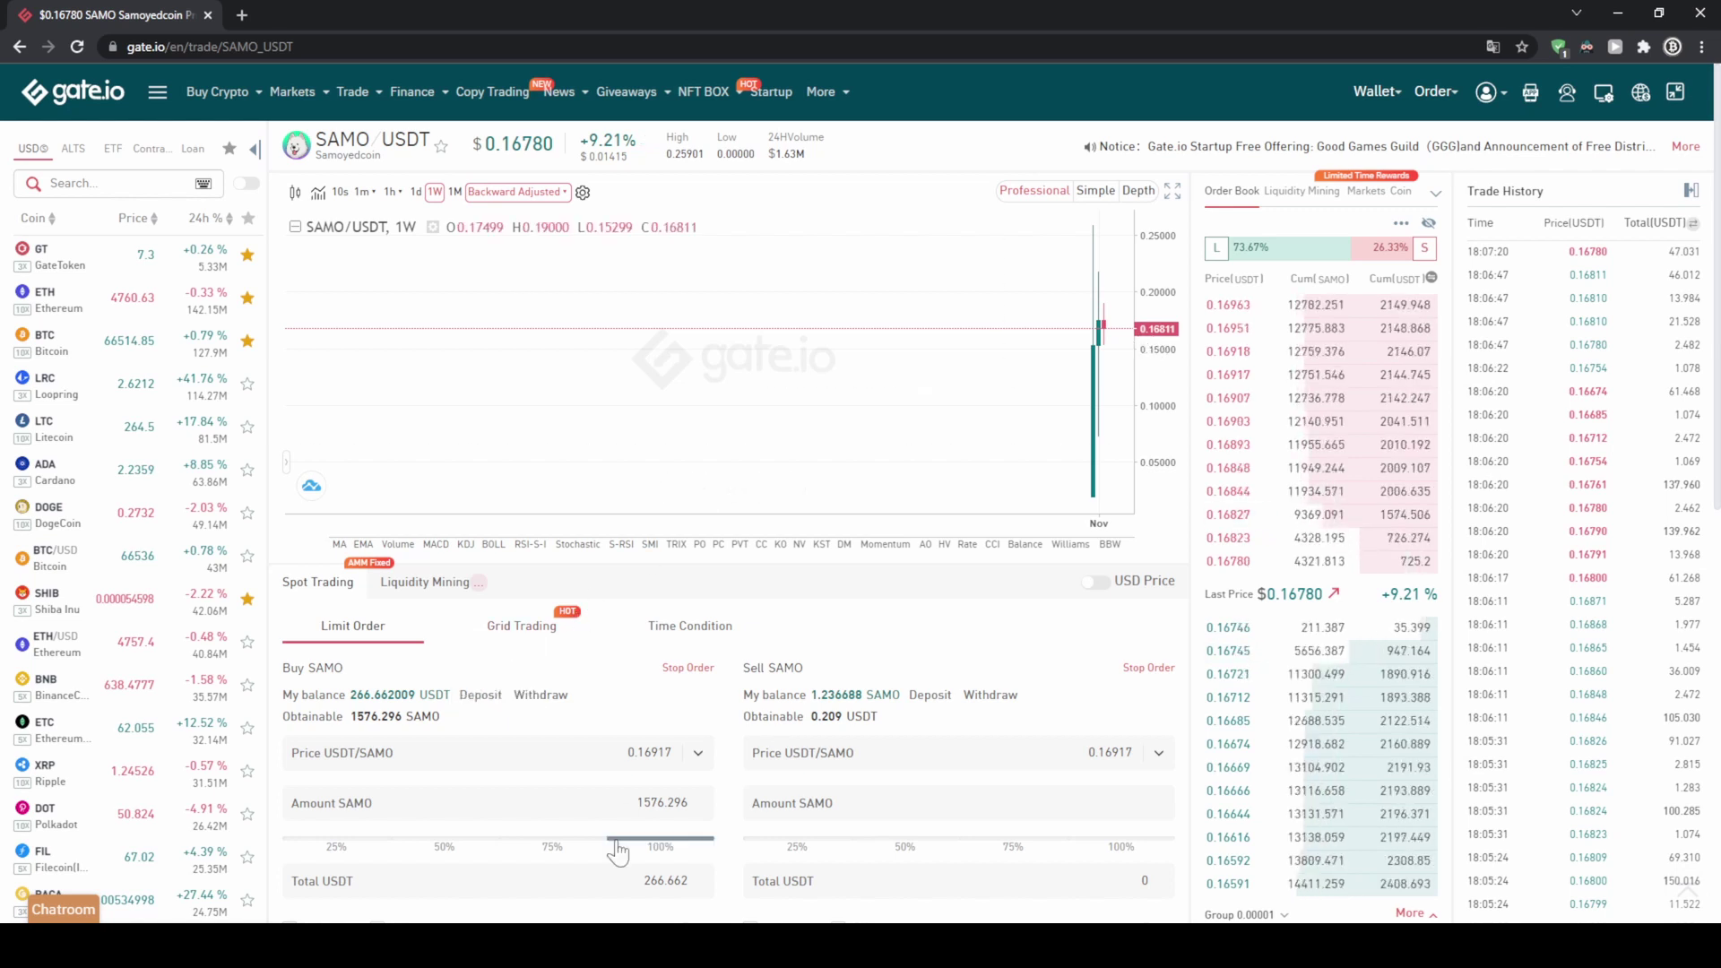
{"action": "left_click_drag", "start_coordinate": [633, 881], "coordinate": [737, 883]}
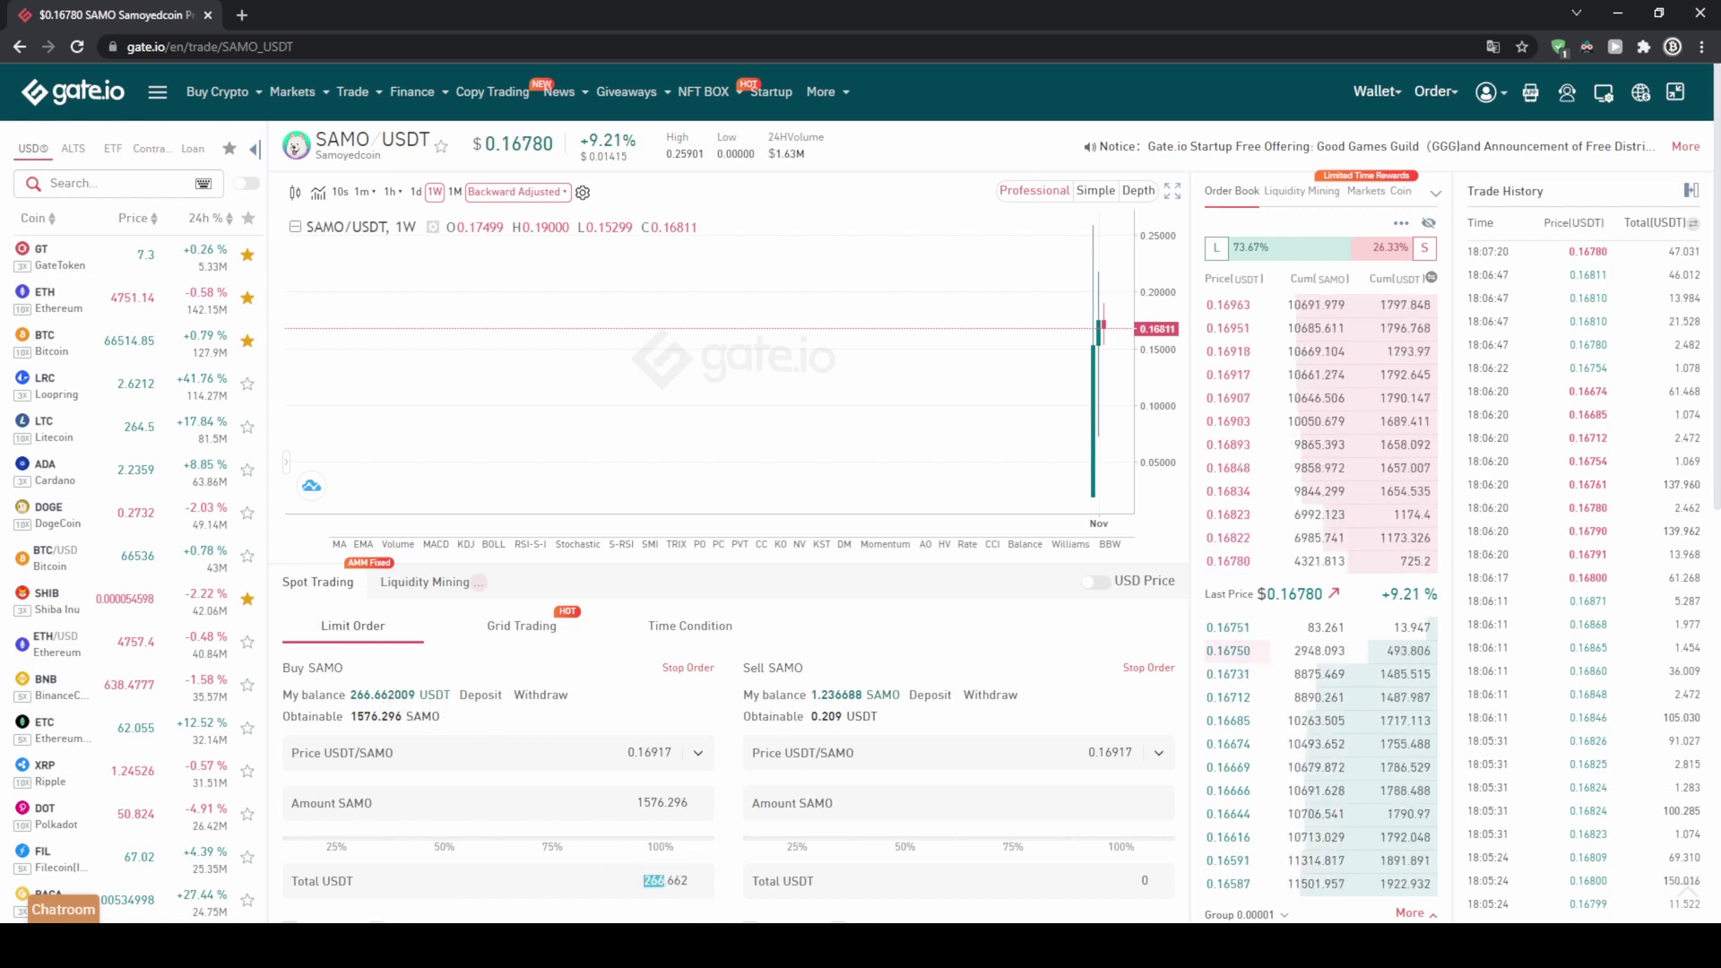
{"action": "double_click", "coordinate": [644, 881]}
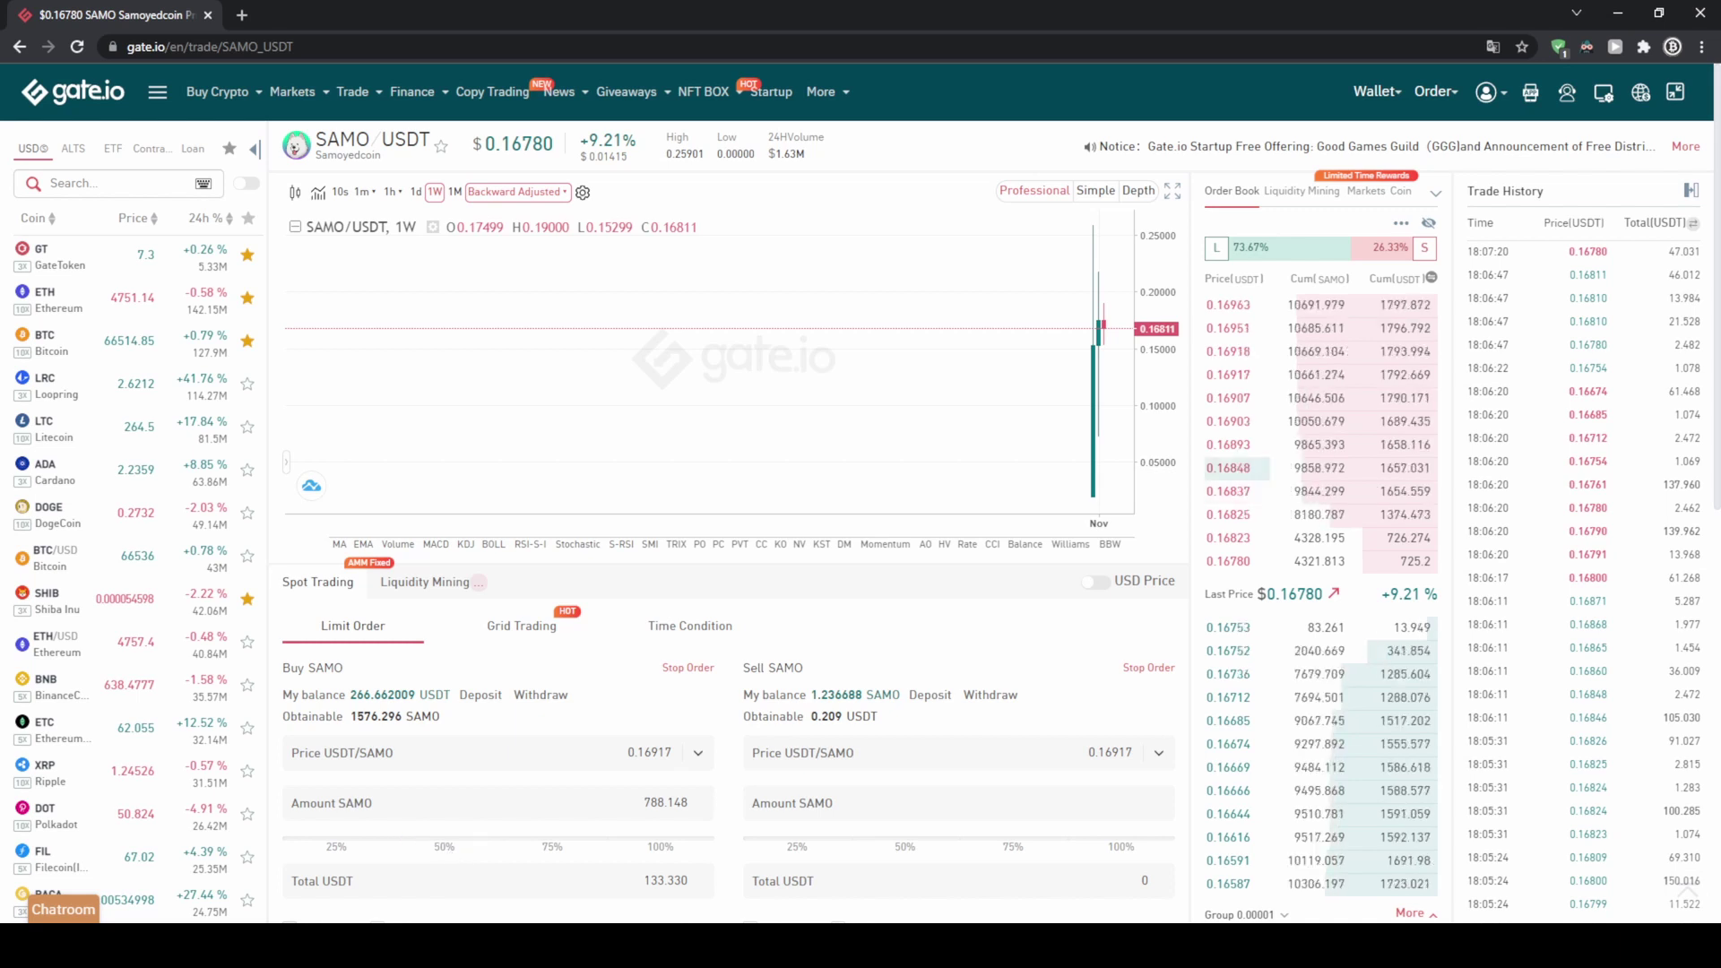
{"action": "left_click", "coordinate": [667, 853]}
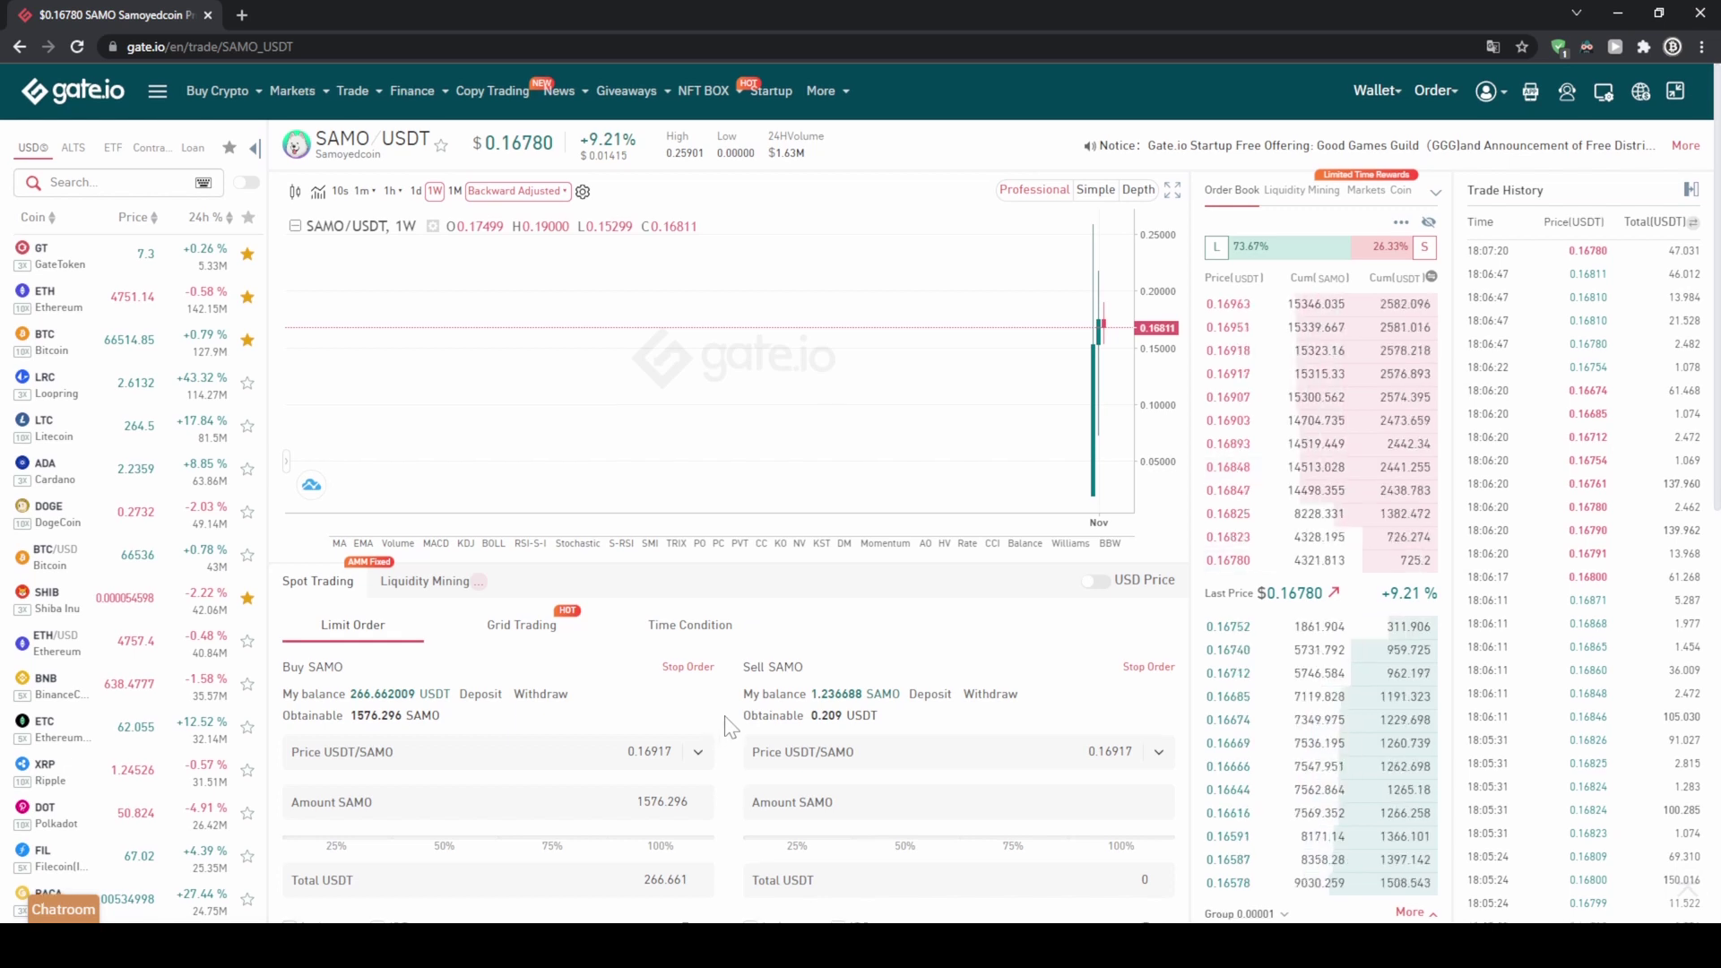
{"action": "scroll", "coordinate": [728, 728], "scroll_direction": "down", "scroll_amount": 1}
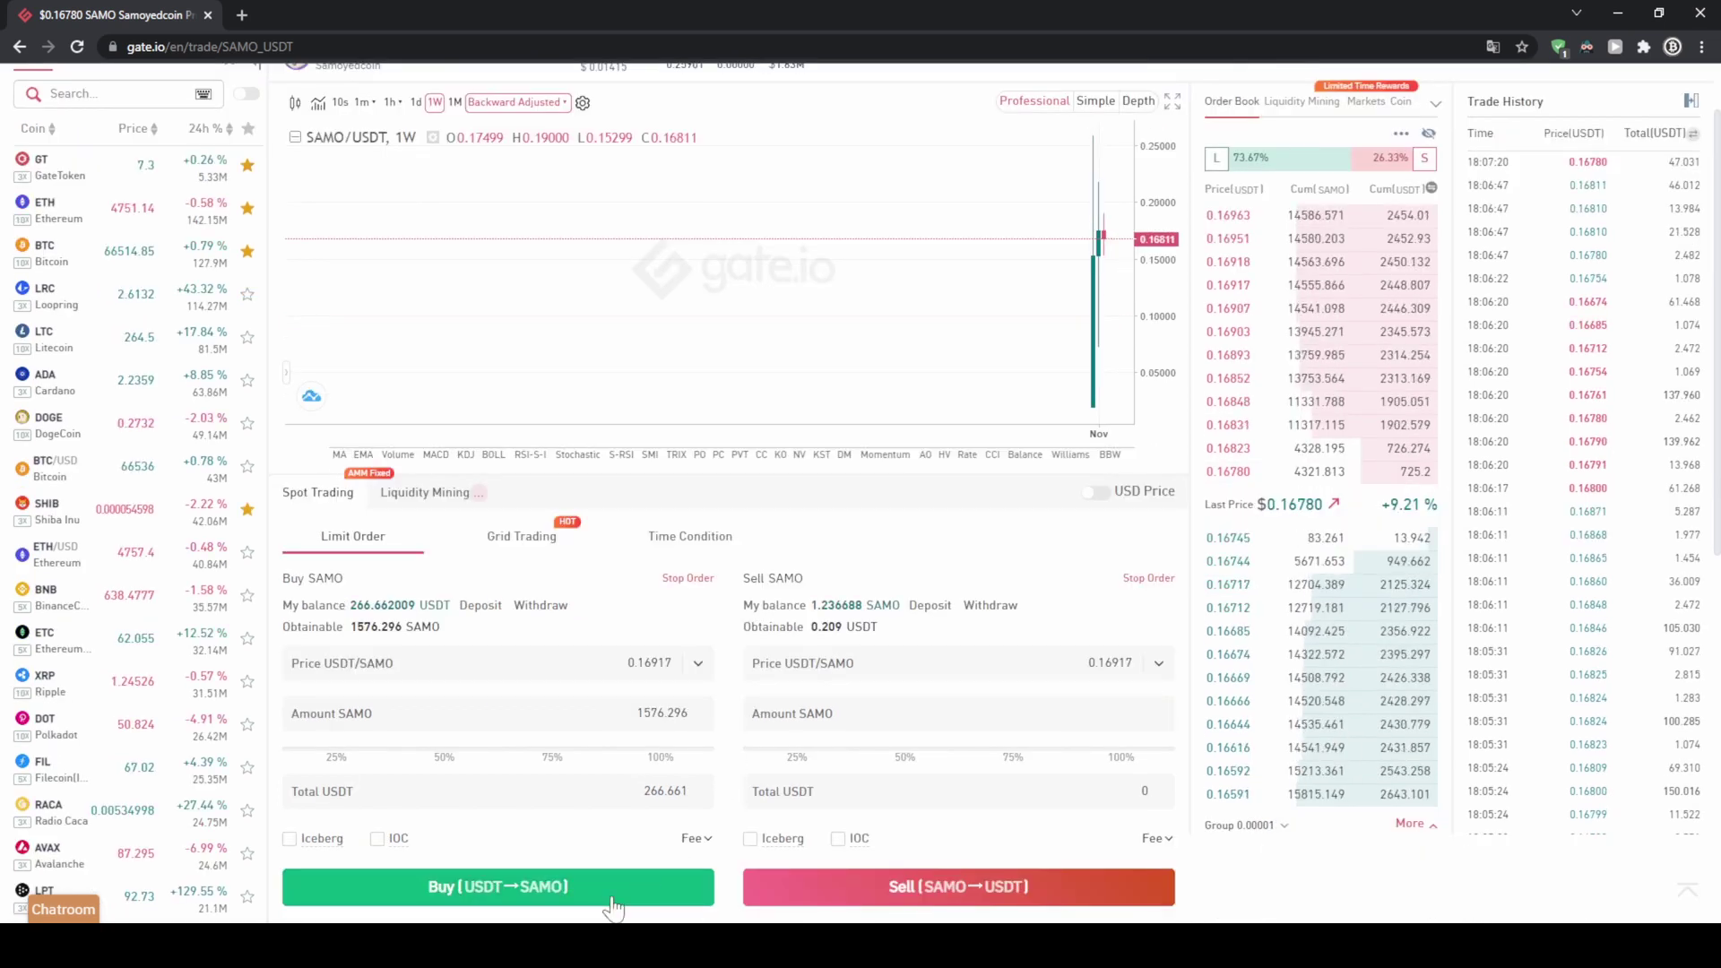